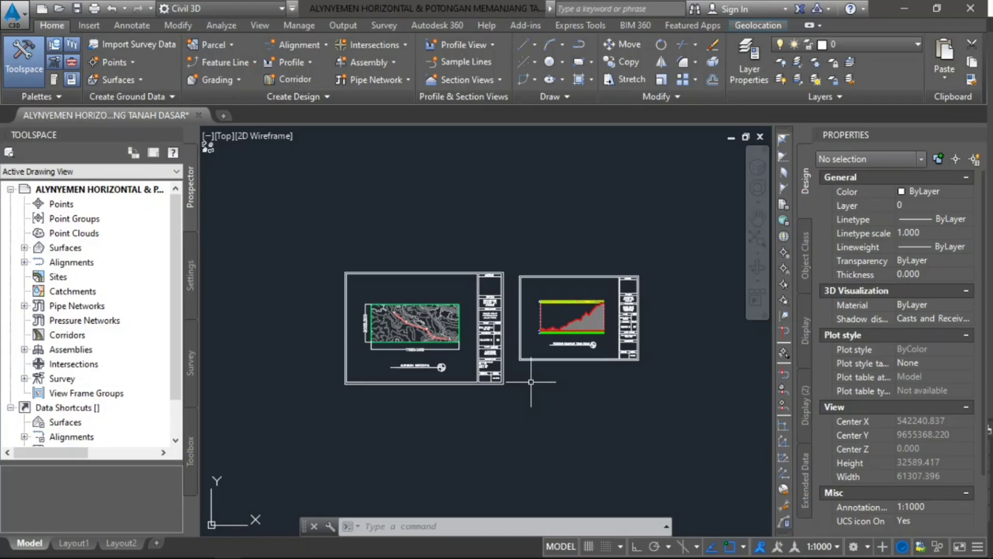
pyautogui.scroll(2, 319, 325)
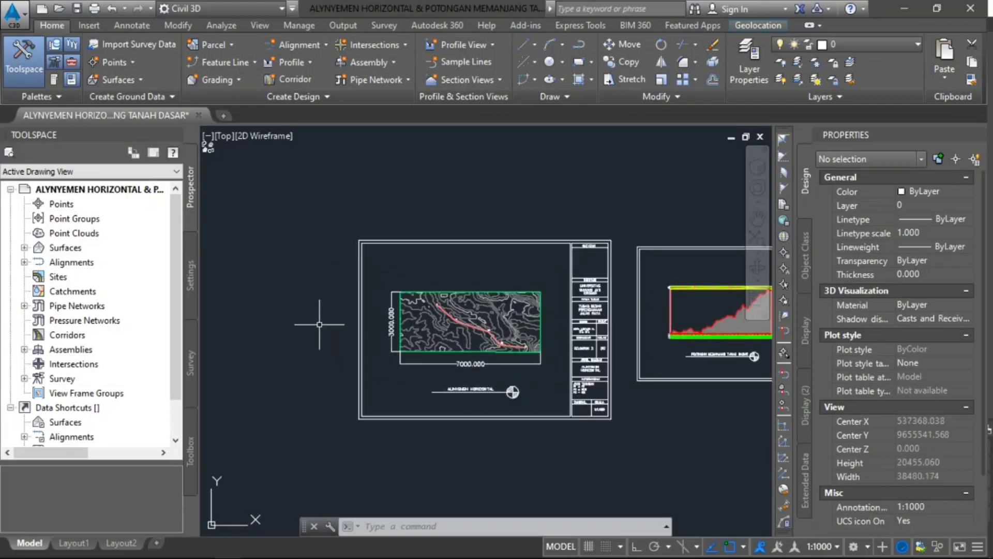
pyautogui.scroll(2, 319, 324)
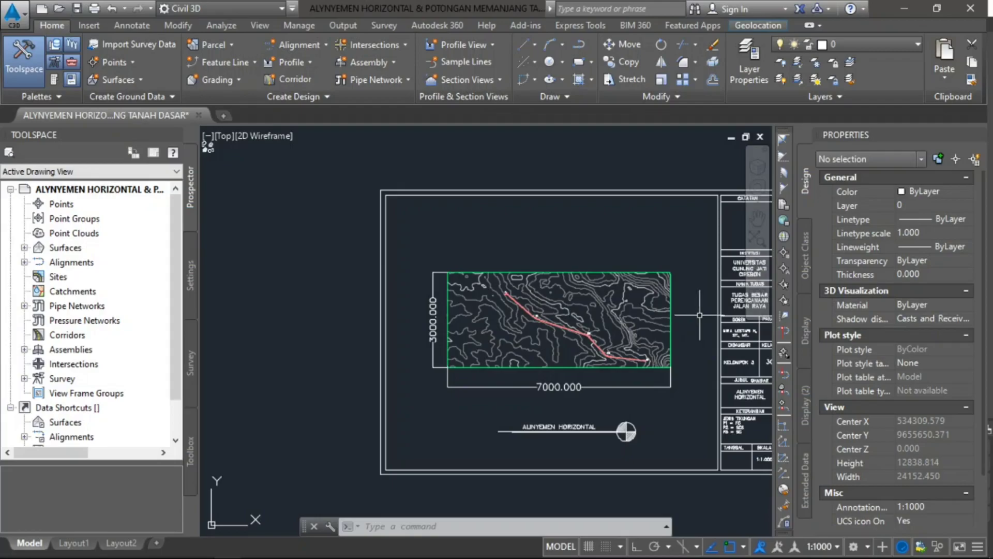
pyautogui.scroll(2, 700, 315)
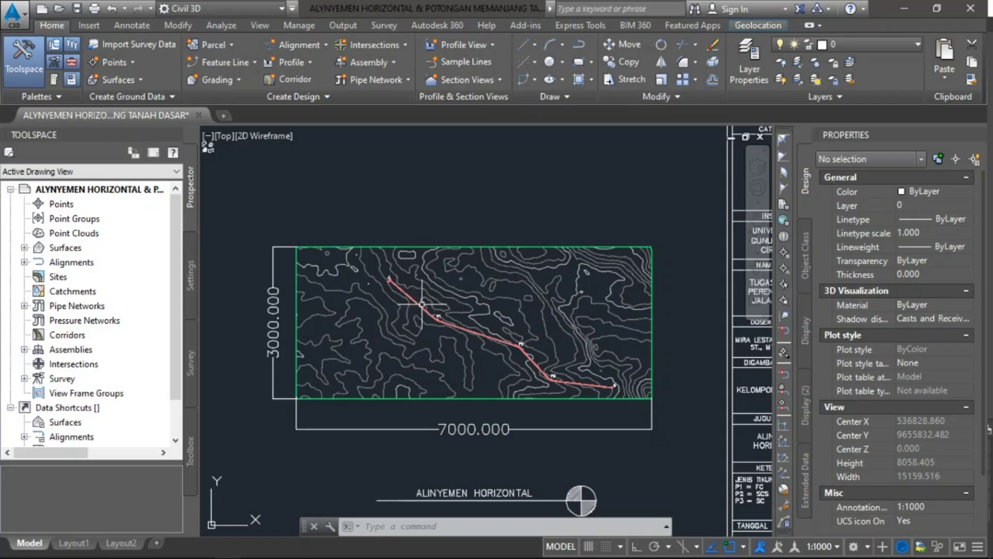
pyautogui.scroll(-6, 472, 314)
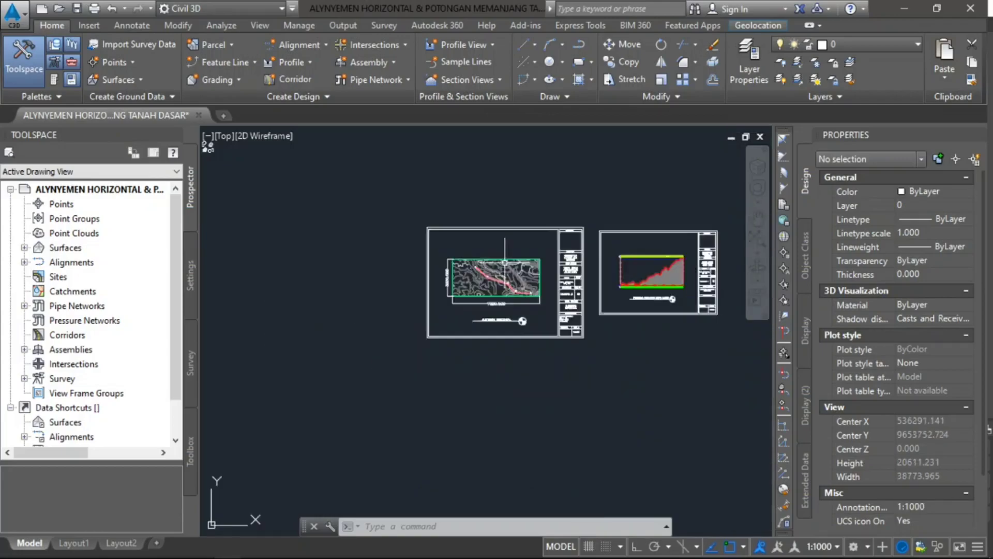
pyautogui.scroll(2, 505, 375)
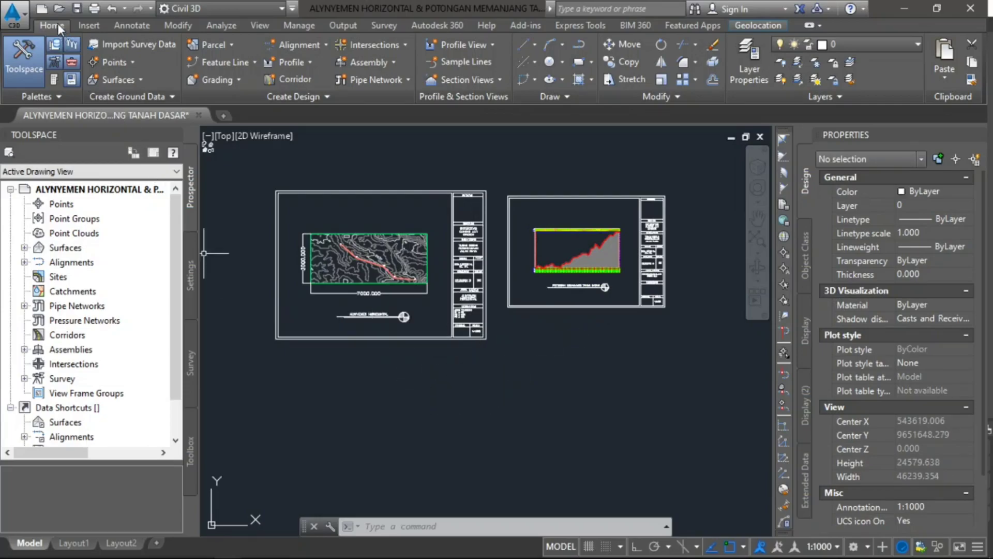
# Create an assembly named "perencanaan jalan" and place its baseline in the empty space below and between the two drawing sheets.
pyautogui.click(393, 62)
pyautogui.click(396, 83)
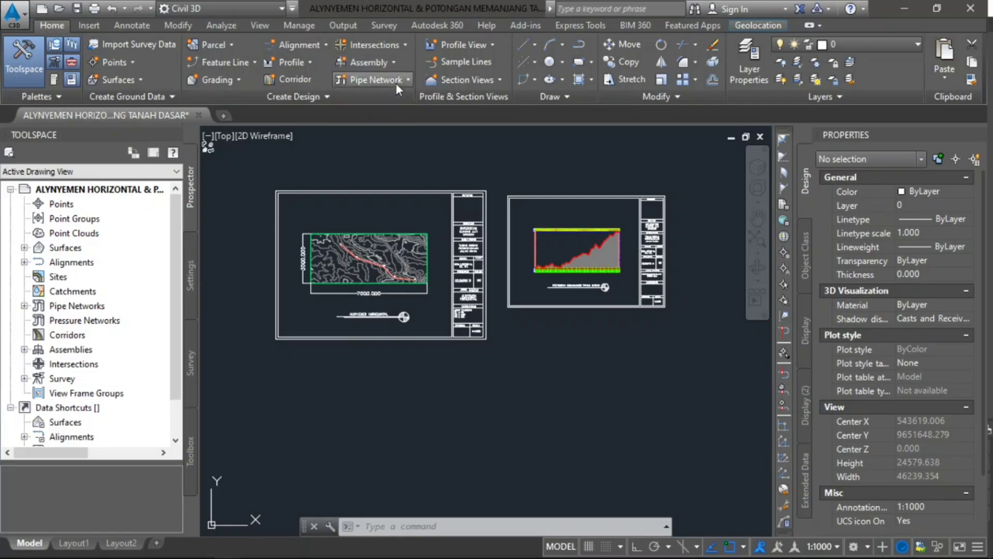
pyautogui.click(497, 188)
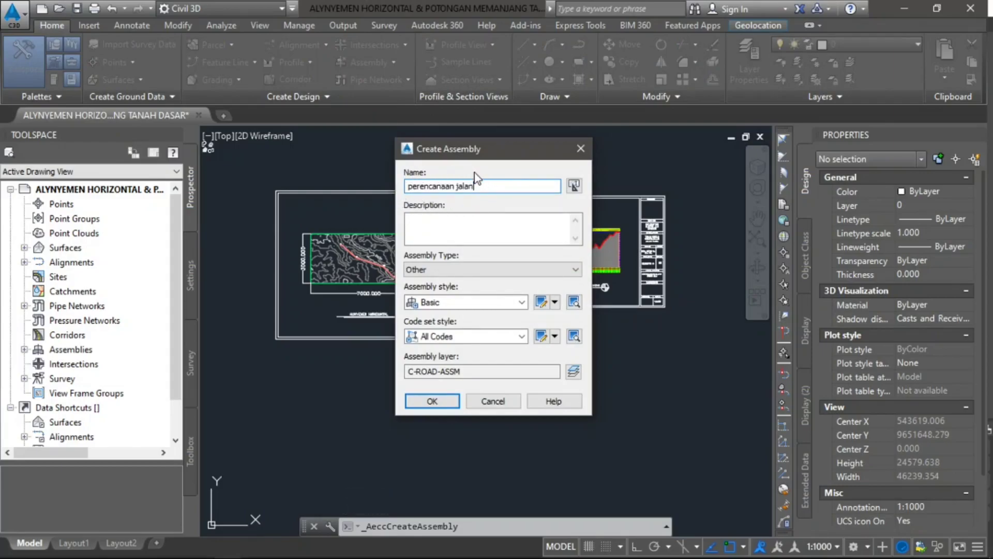
pyautogui.click(432, 401)
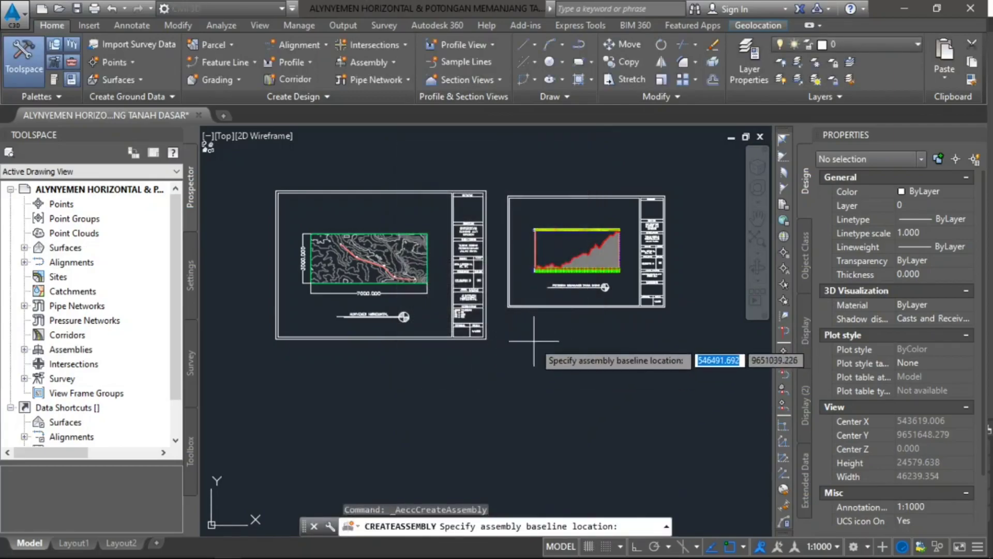
pyautogui.click(524, 335)
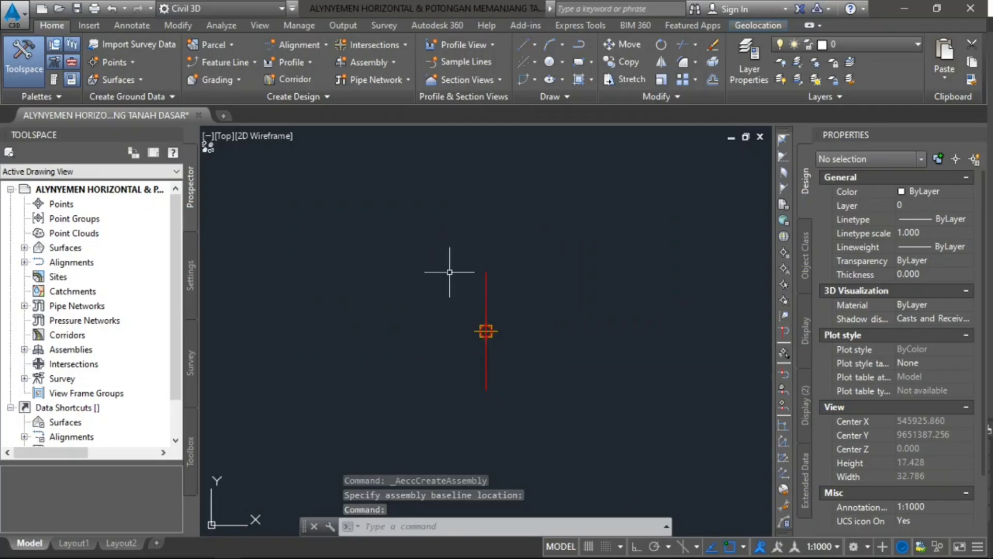
# Replace Toolspace with the subassembly tool palettes and start a LaneSuperelevationAOR subassembly with width 3 m and default slope -3%.
pyautogui.click(55, 80)
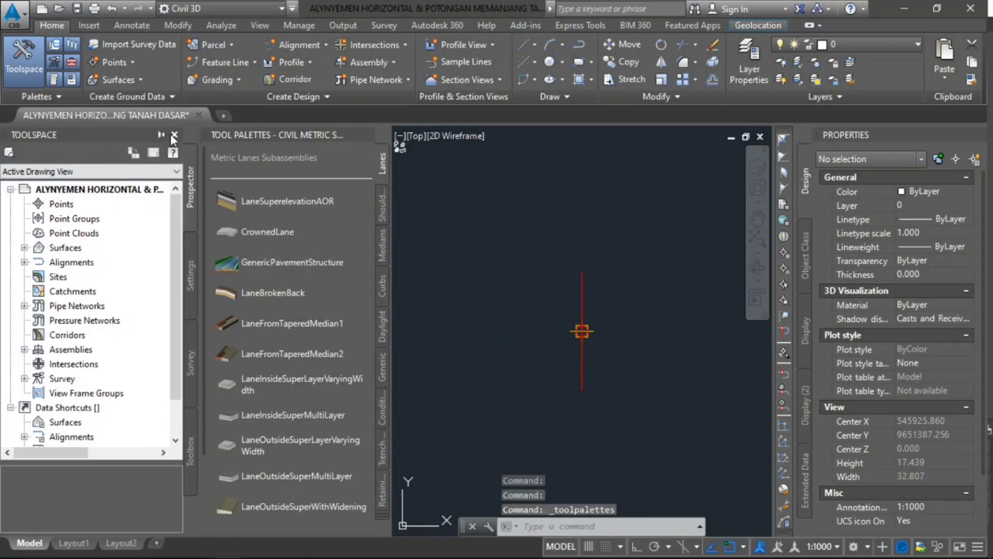
pyautogui.click(174, 135)
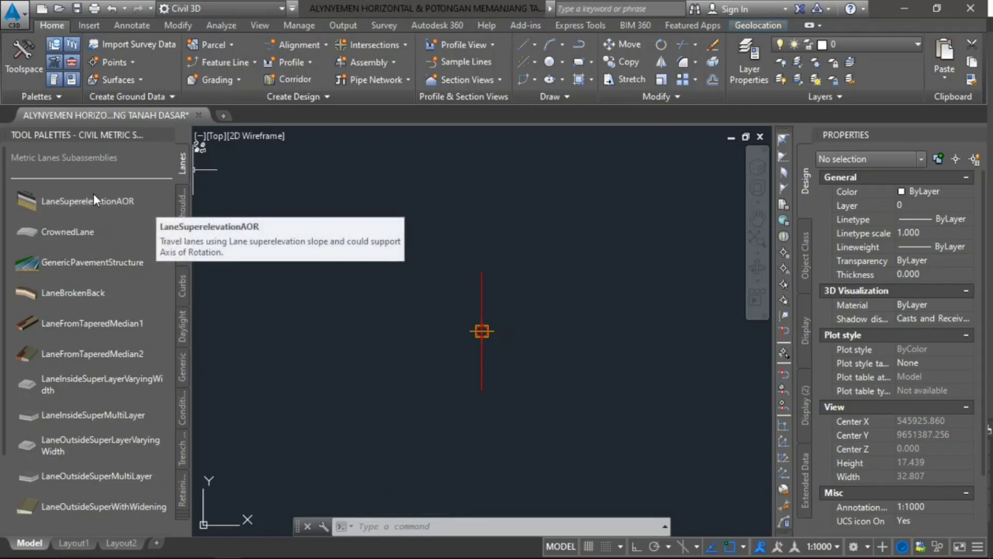
pyautogui.click(72, 199)
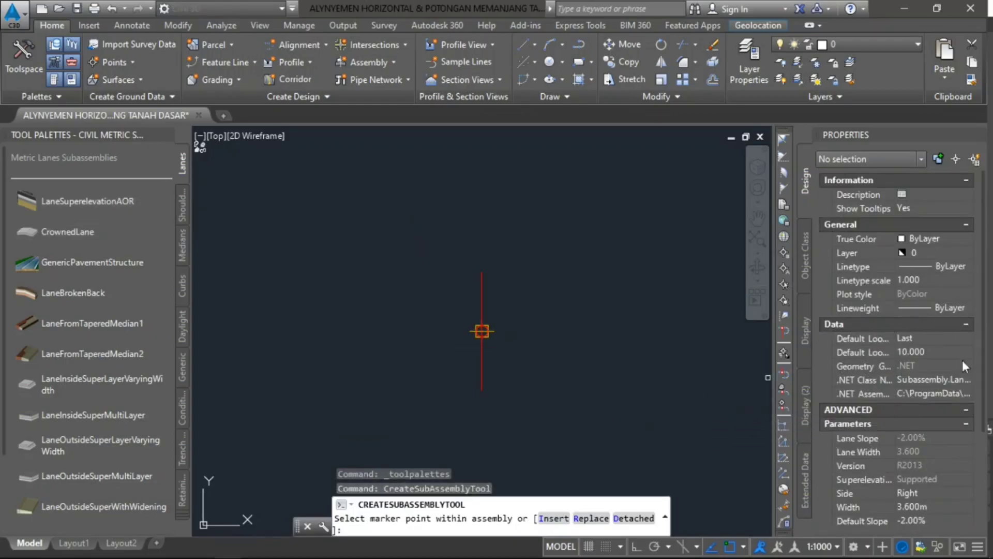
pyautogui.scroll(-3, 880, 455)
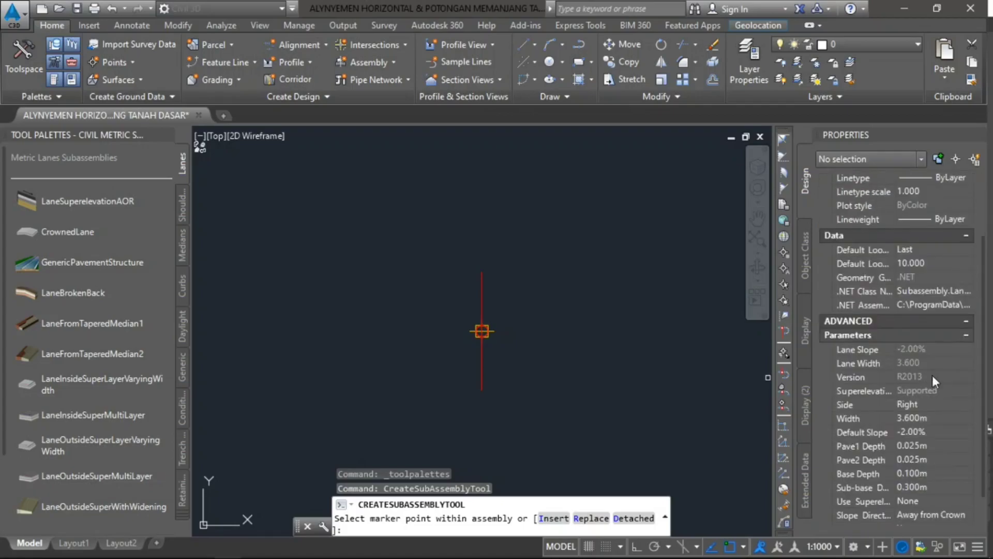
pyautogui.scroll(-2, 933, 375)
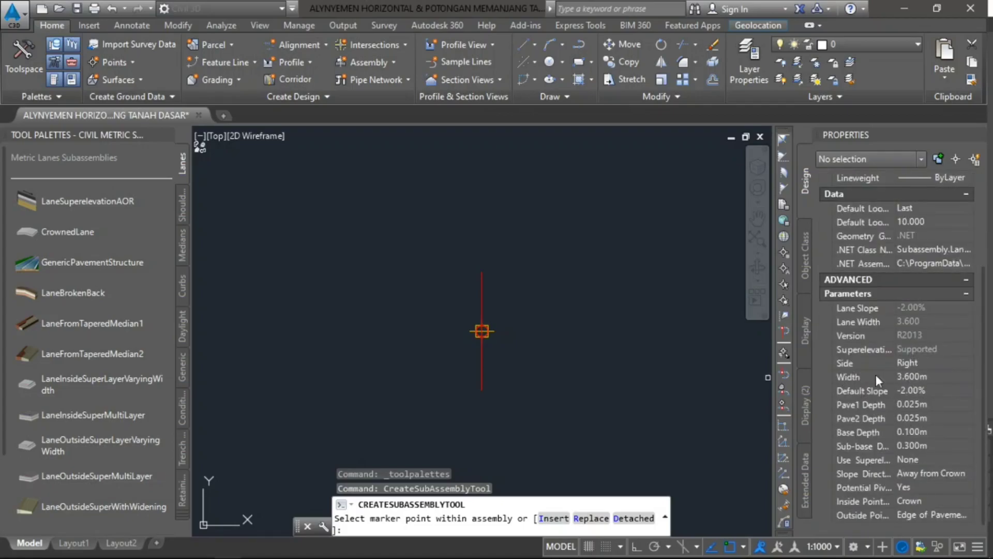
pyautogui.click(909, 377)
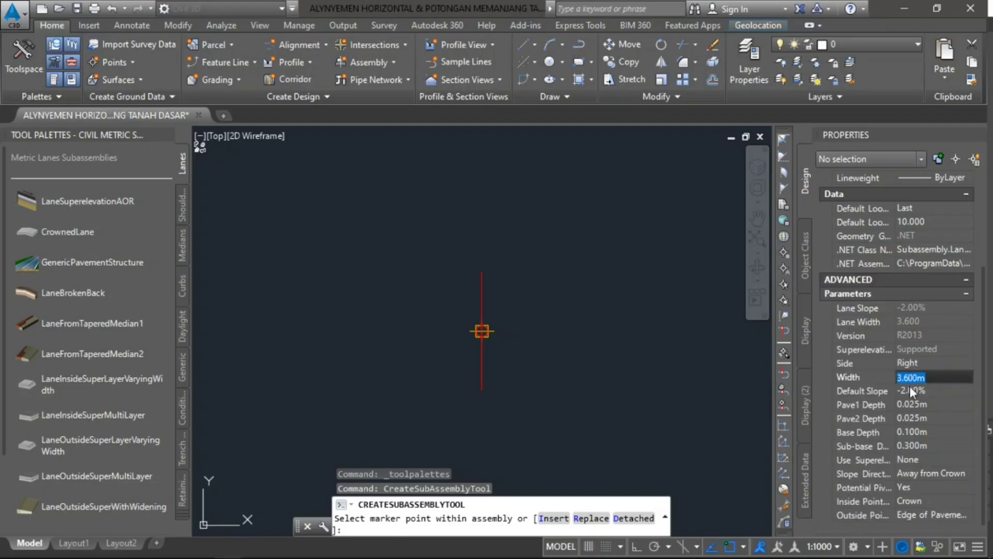
pyautogui.write('3')
pyautogui.click(911, 386)
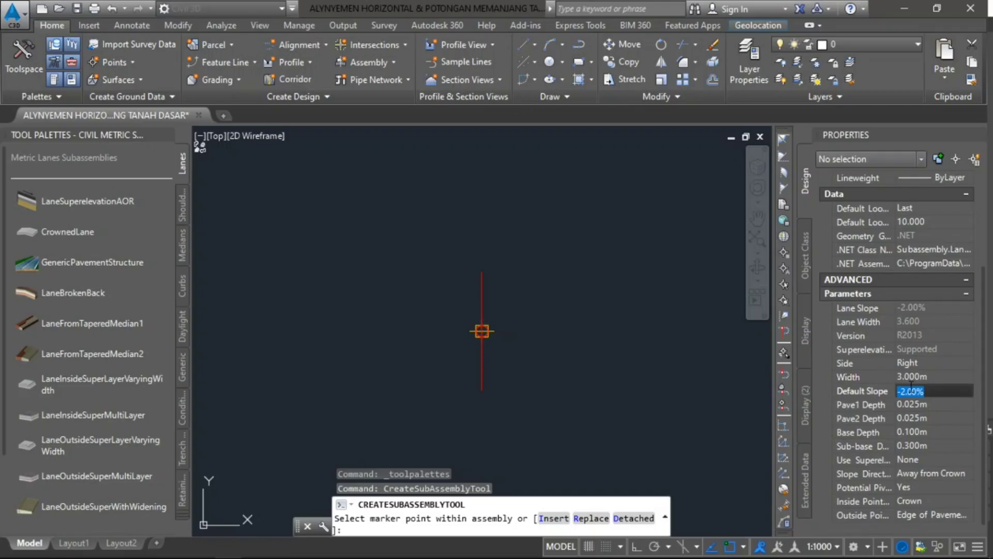
pyautogui.write('-3')
pyautogui.press('Tab')
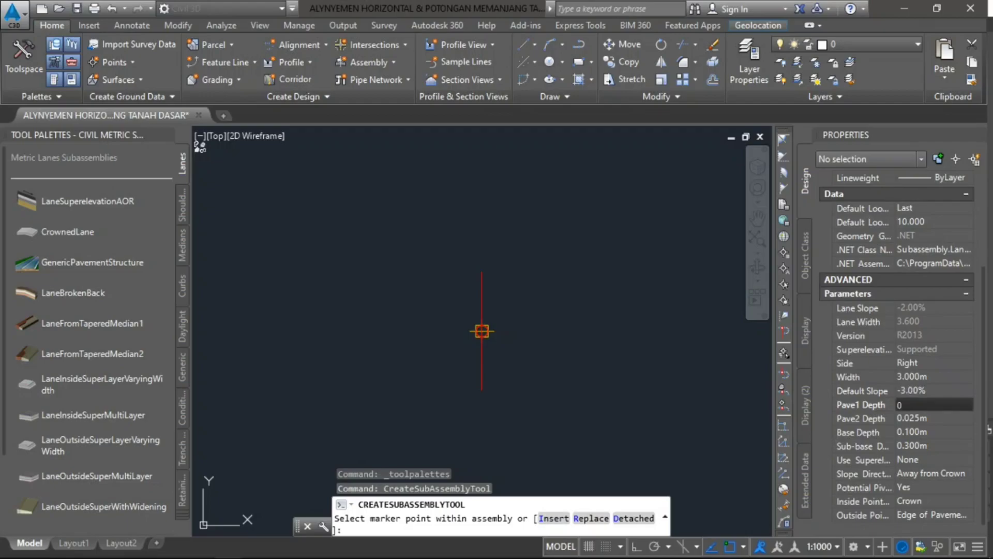
# Set the lane's layer depths to 0.1 m for Pave1, 0 for Pave2, 0.2 m for base and 0.4 m for sub-base.
pyautogui.write('0.100m')
pyautogui.press('Tab')
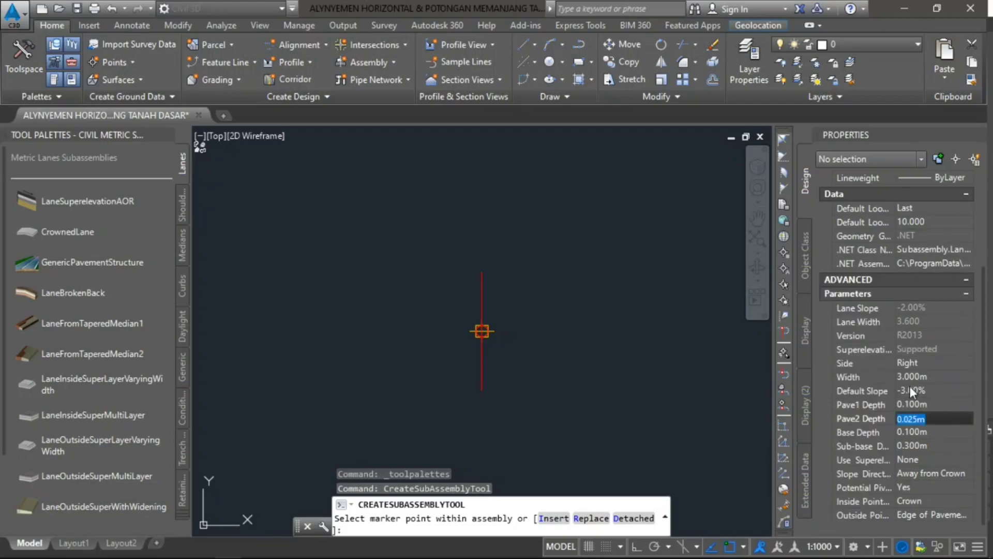
pyautogui.write('0')
pyautogui.press('Tab')
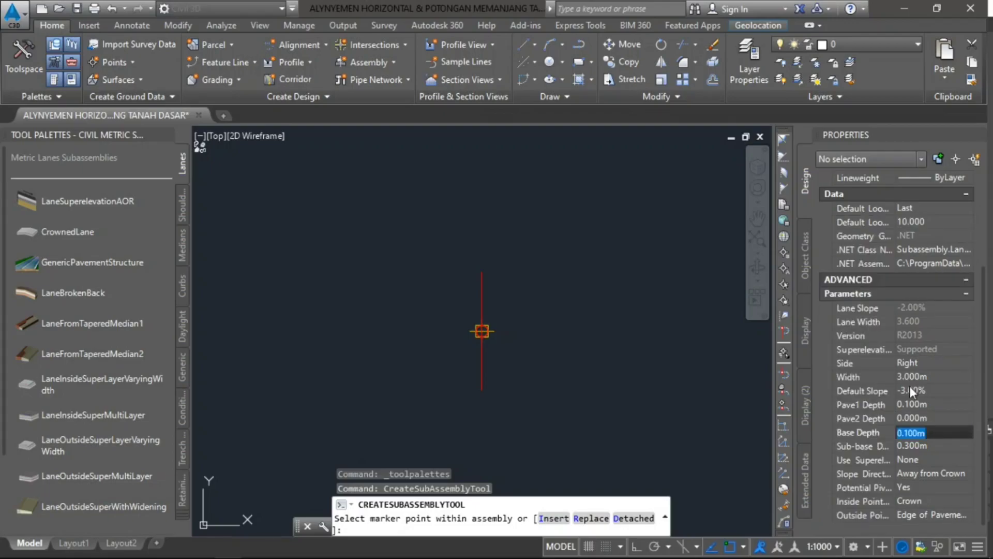
pyautogui.write('0.2')
pyautogui.press('Tab')
pyautogui.write('0.4')
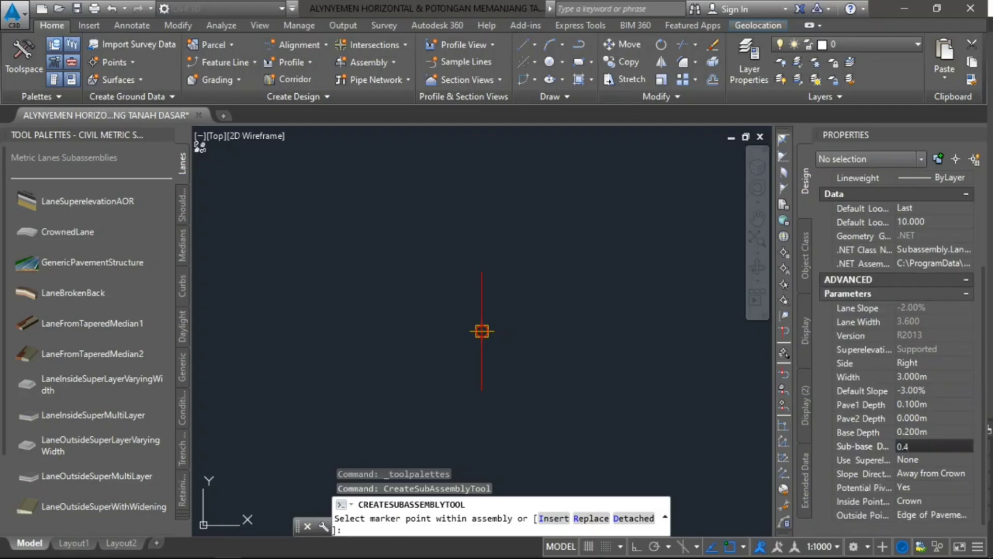
pyautogui.press('Tab')
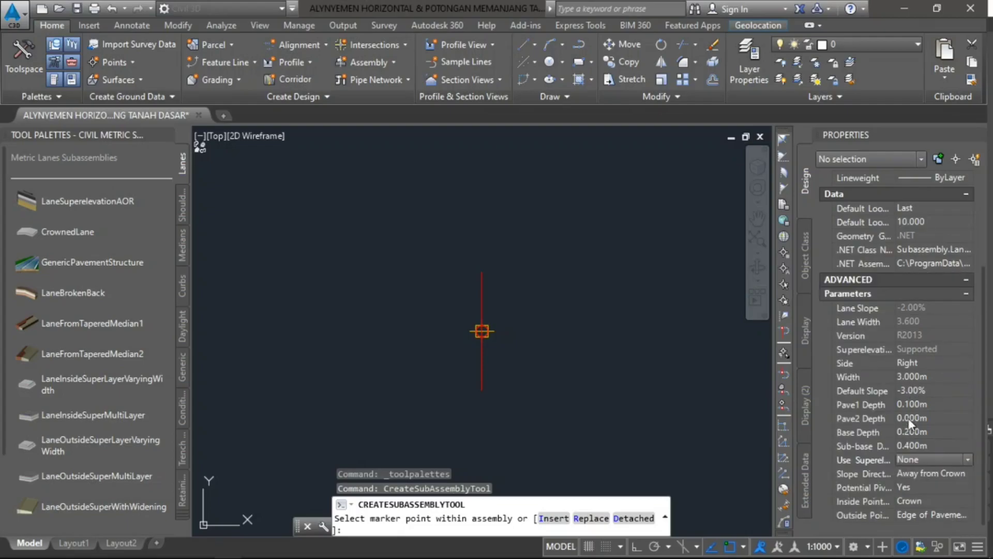
# Set the lane's side to Left and attach it to the assembly baseline marker.
pyautogui.click(912, 362)
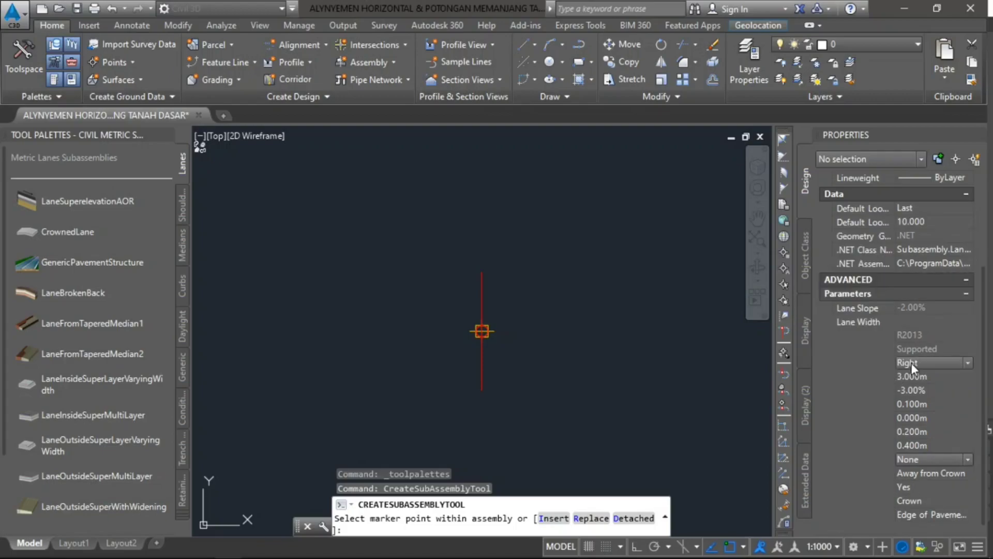
pyautogui.click(926, 359)
pyautogui.click(921, 389)
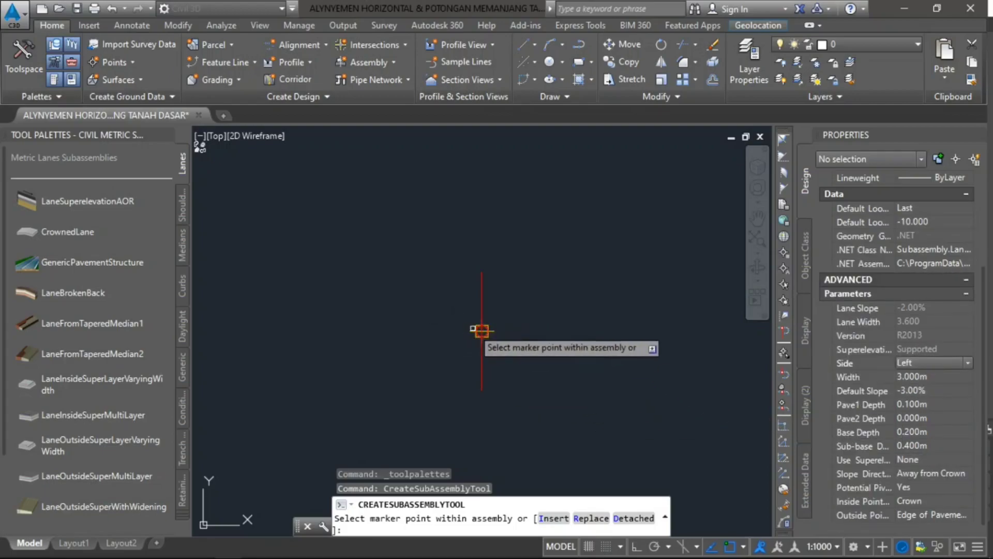
pyautogui.click(482, 330)
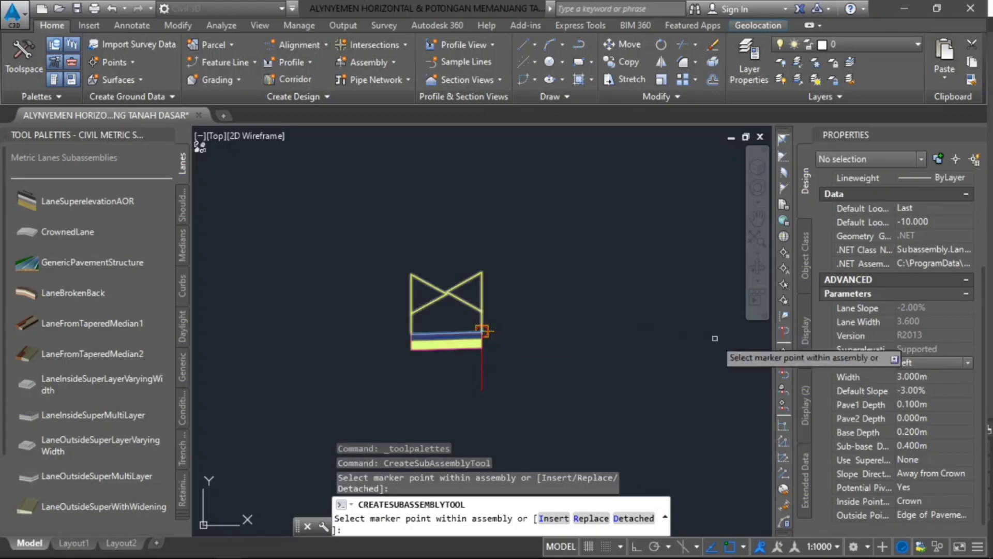
# Attach a matching lane with its side set to Right at the baseline marker and end the subassembly command.
pyautogui.click(924, 361)
pyautogui.click(917, 378)
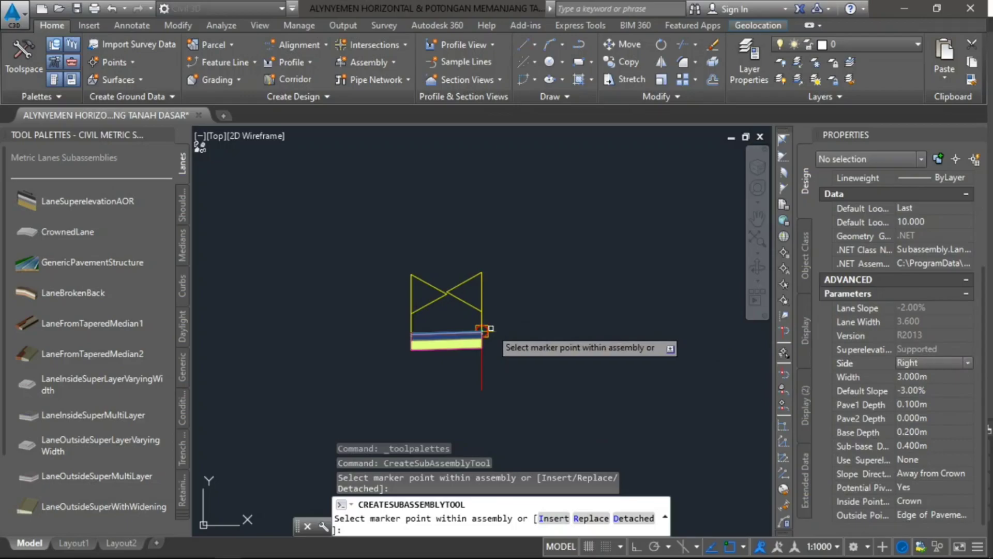
pyautogui.click(481, 329)
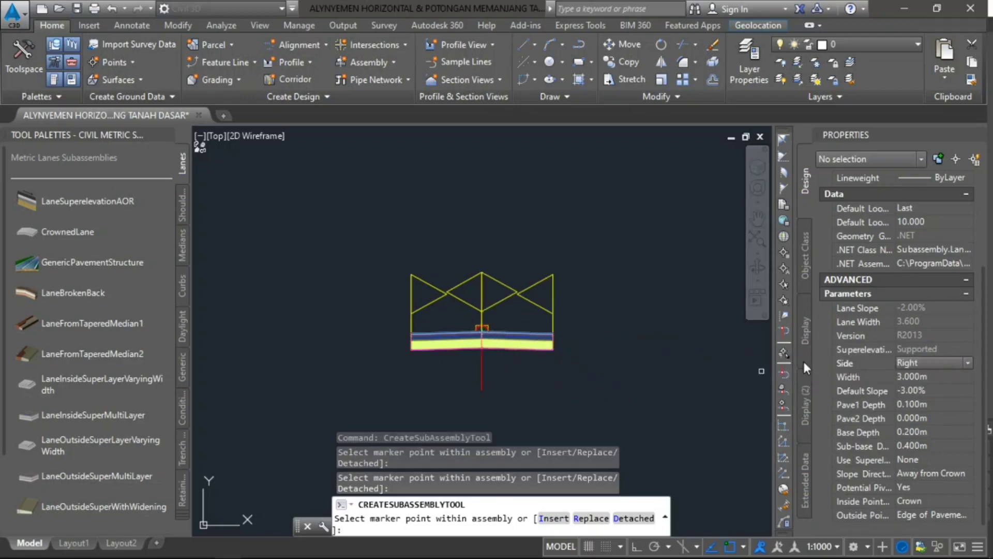
pyautogui.press('Escape')
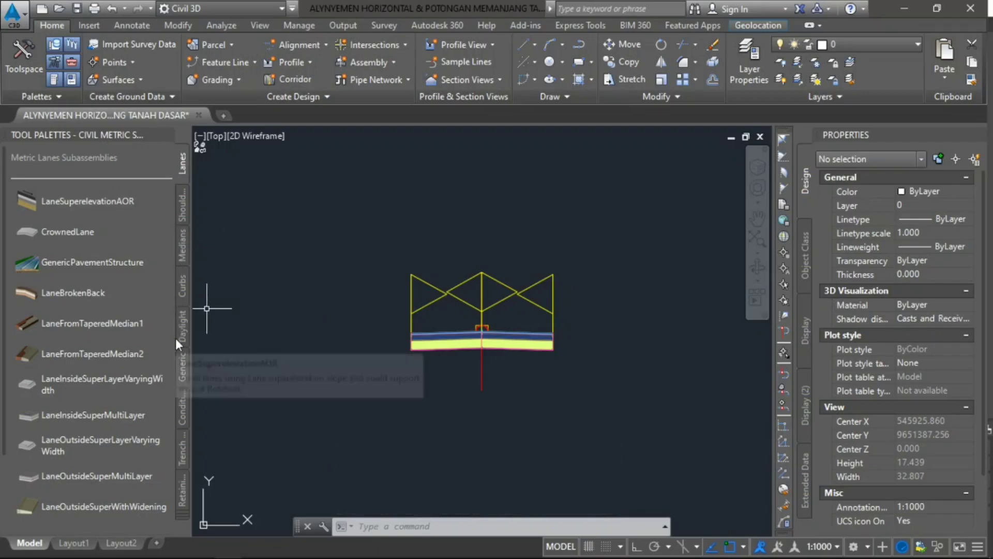
# Start a ShoulderExtendAll subassembly from the metric shoulders and set its shoulder width to 1.5 m.
pyautogui.click(183, 206)
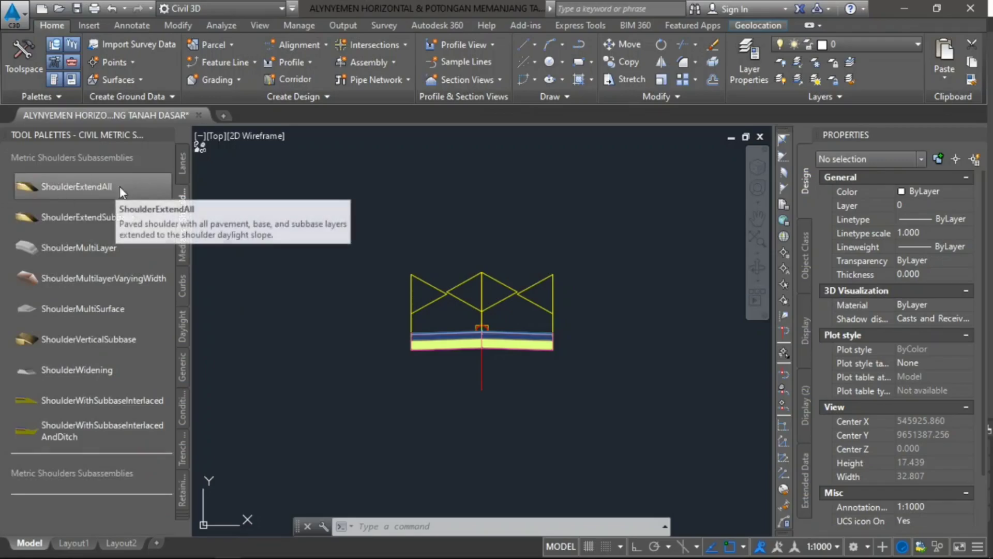
pyautogui.click(94, 182)
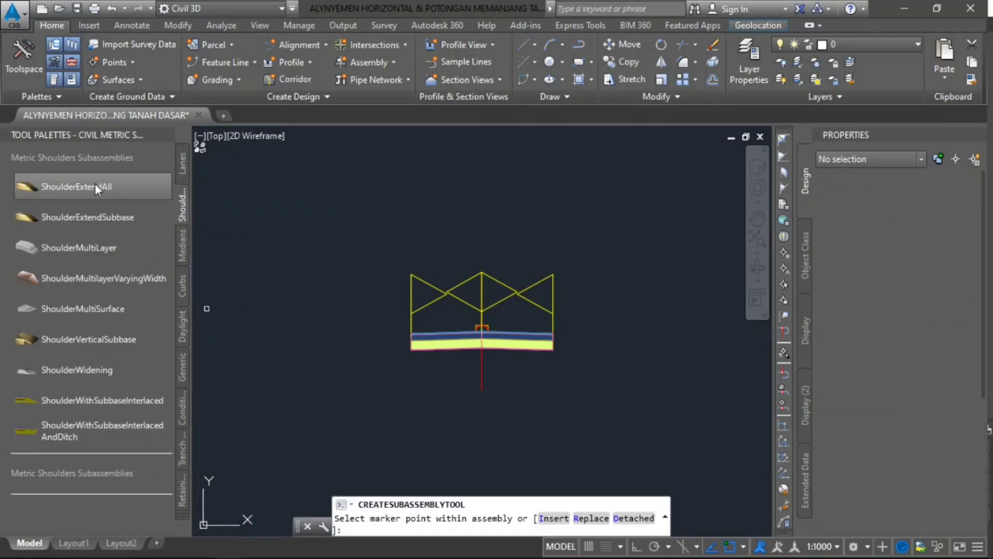
pyautogui.scroll(-5, 877, 285)
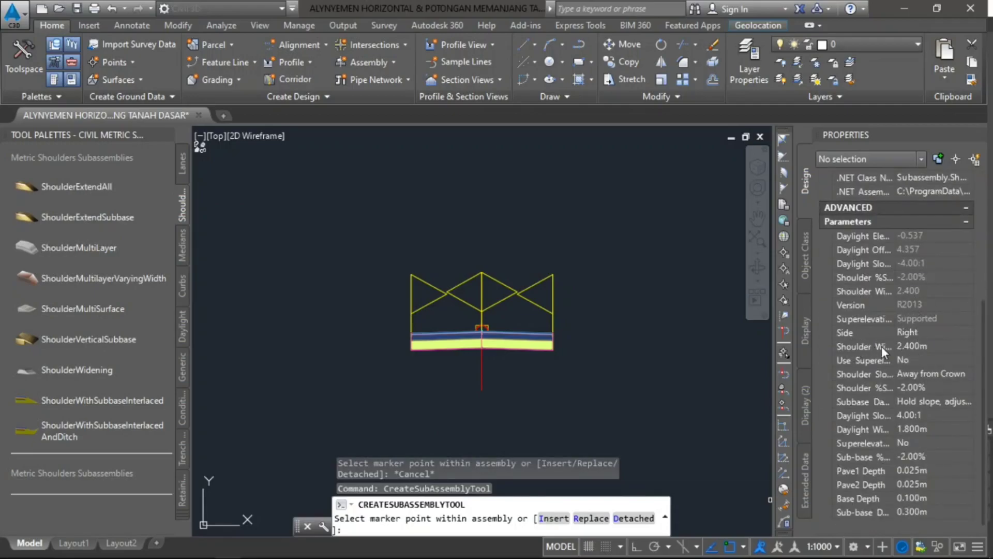
pyautogui.click(911, 347)
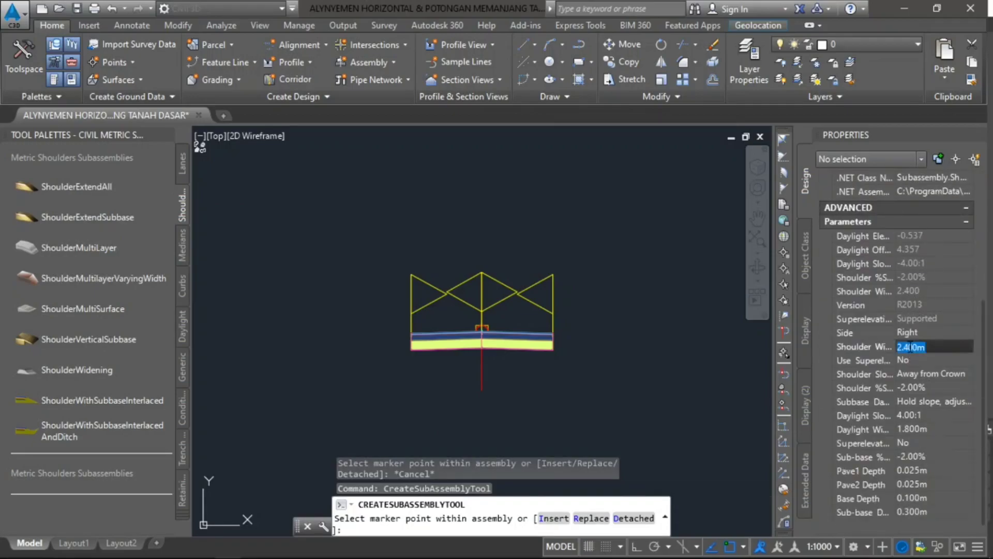
pyautogui.write('1.5')
pyautogui.press('Return')
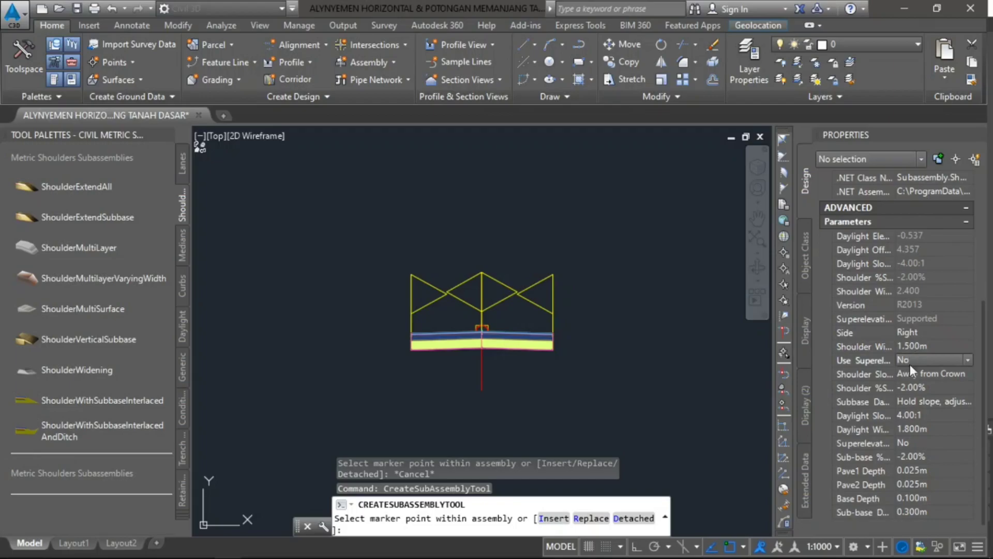
# Set the shoulder slope to -5% and the daylight slope to 0:1.
pyautogui.click(914, 385)
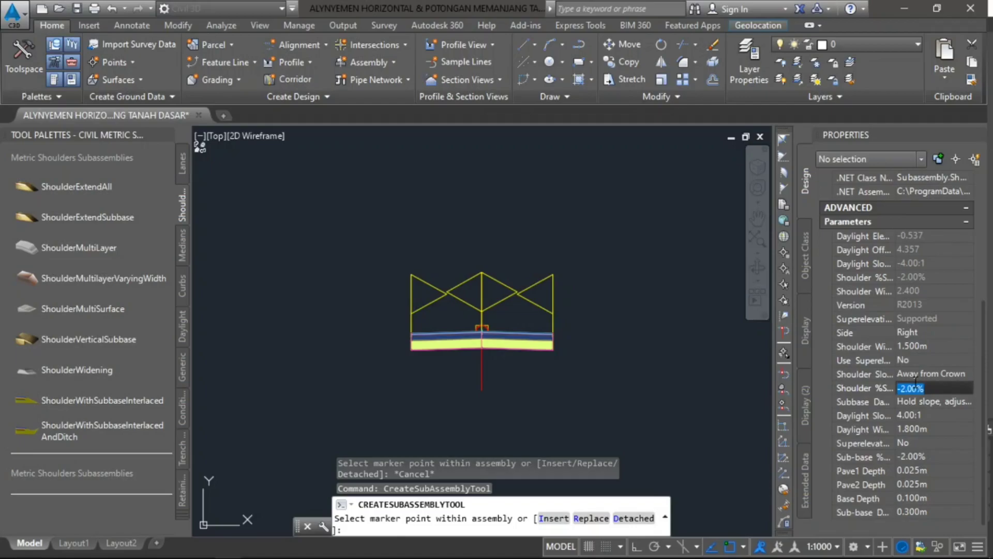
pyautogui.write('-5')
pyautogui.press('Return')
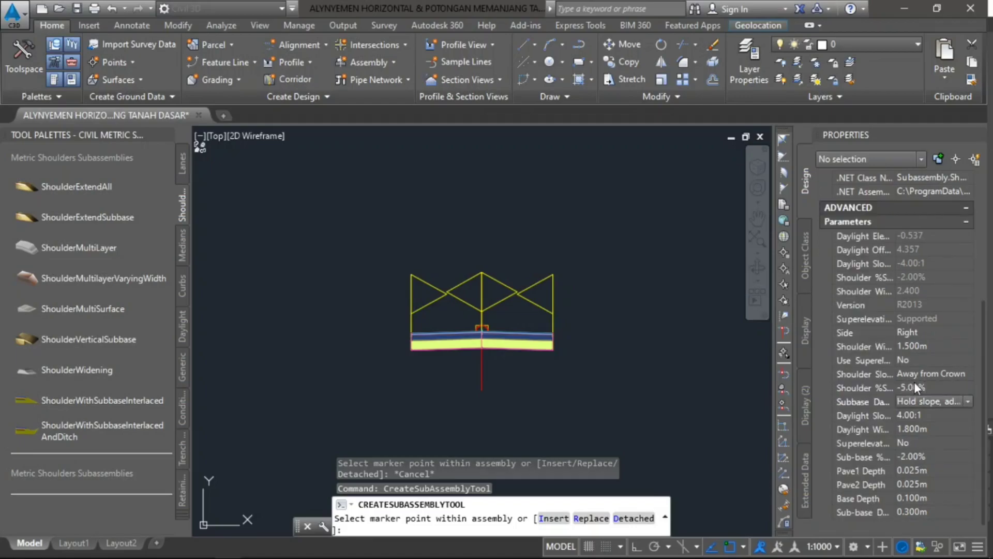
pyautogui.click(909, 416)
pyautogui.write('0')
pyautogui.press('Return')
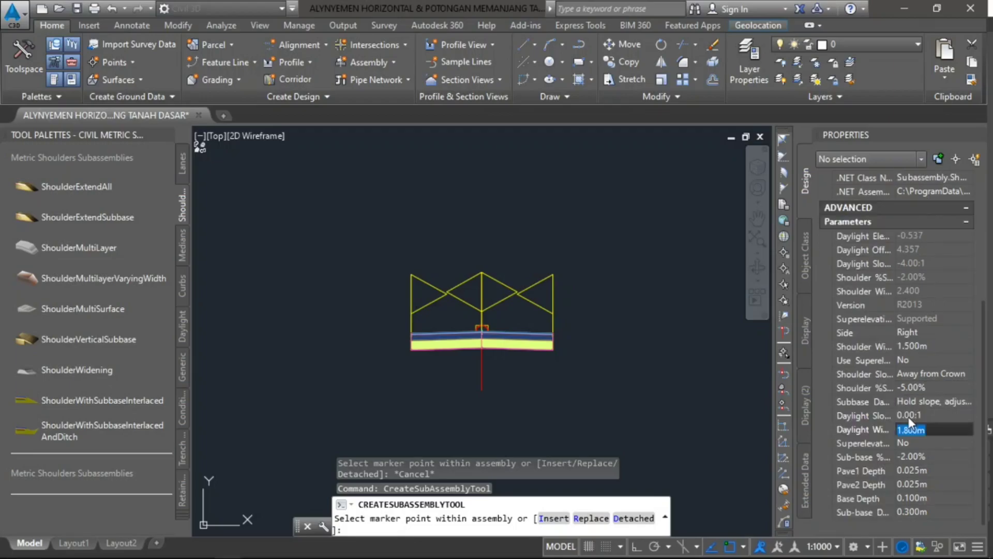
# Set the shoulder's daylight width to 1.5 m and its sub-base slope to -5%.
pyautogui.write('1.5')
pyautogui.click(921, 457)
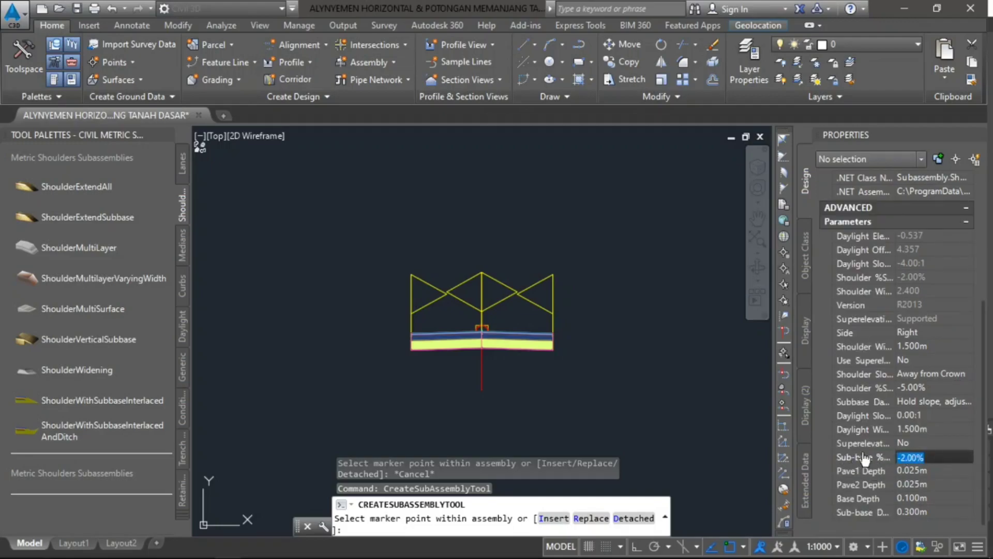
pyautogui.write('-5')
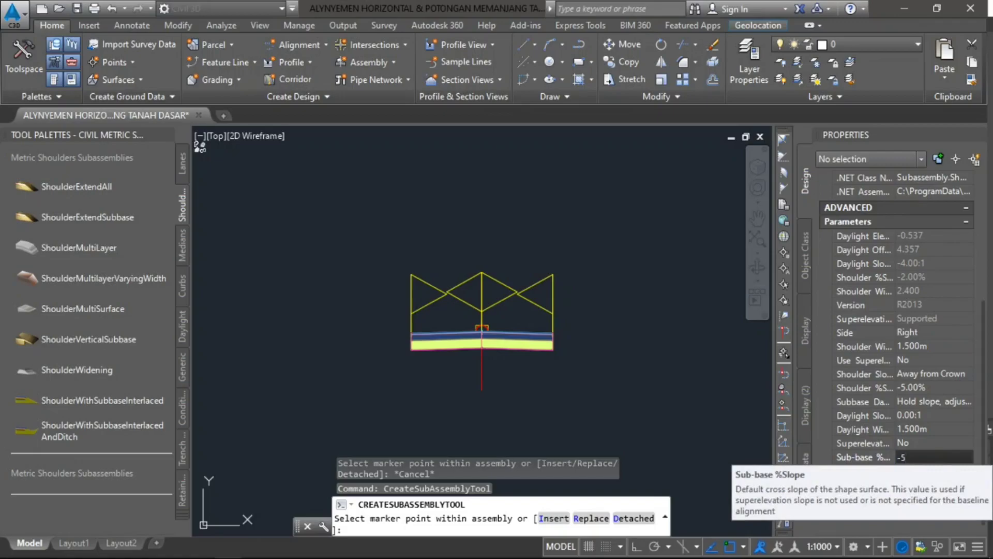
pyautogui.press('Return')
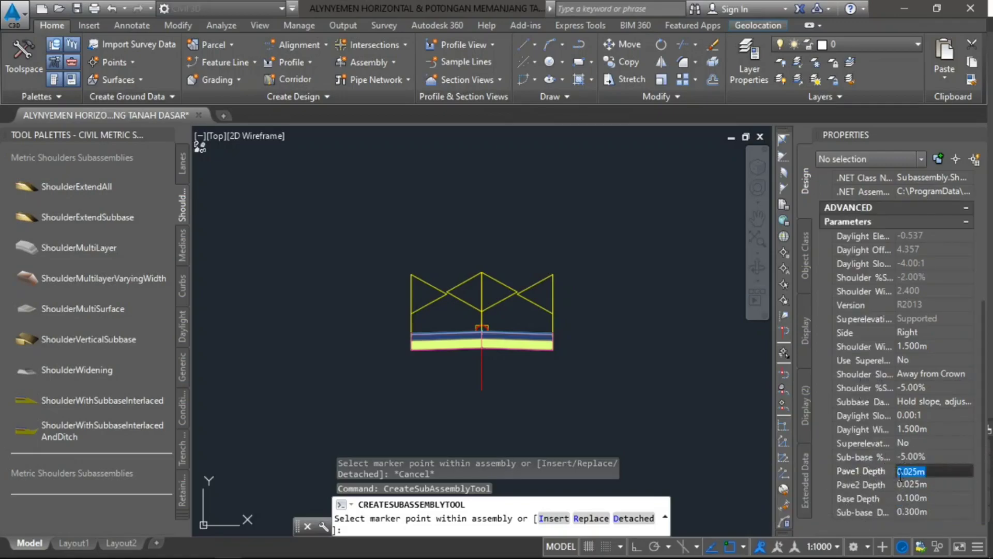
# Set the shoulder's Pave1 depth to 0.1 m, Pave2 depth to 0 and base depth to 0.2 m, and edit its sub-base depth.
pyautogui.write('0.1')
pyautogui.click(900, 484)
pyautogui.write('0')
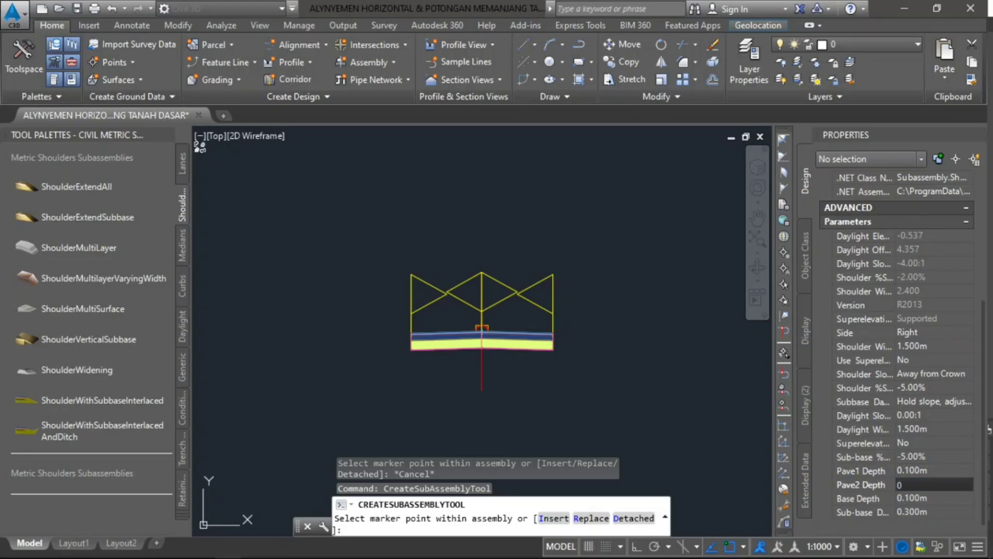
pyautogui.press('Tab')
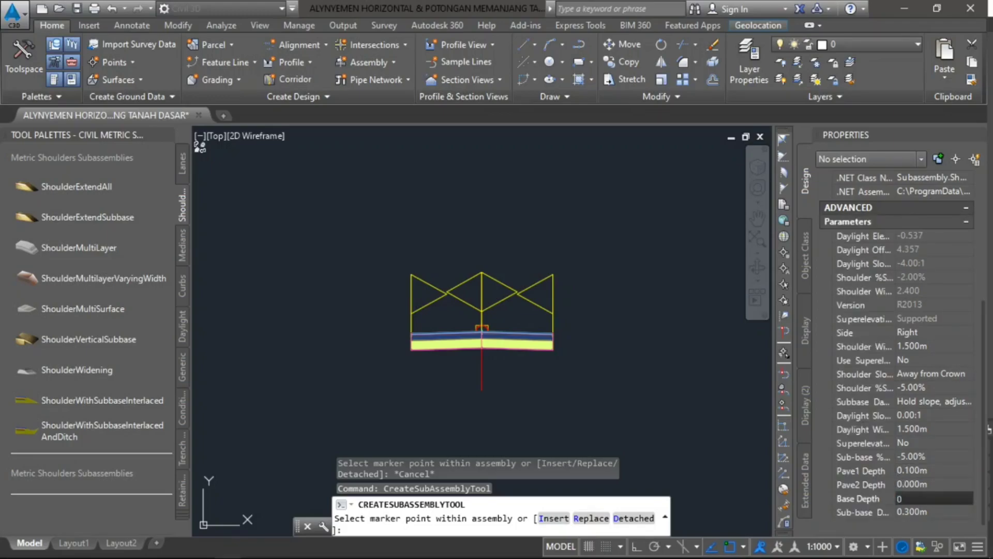
pyautogui.write('3')
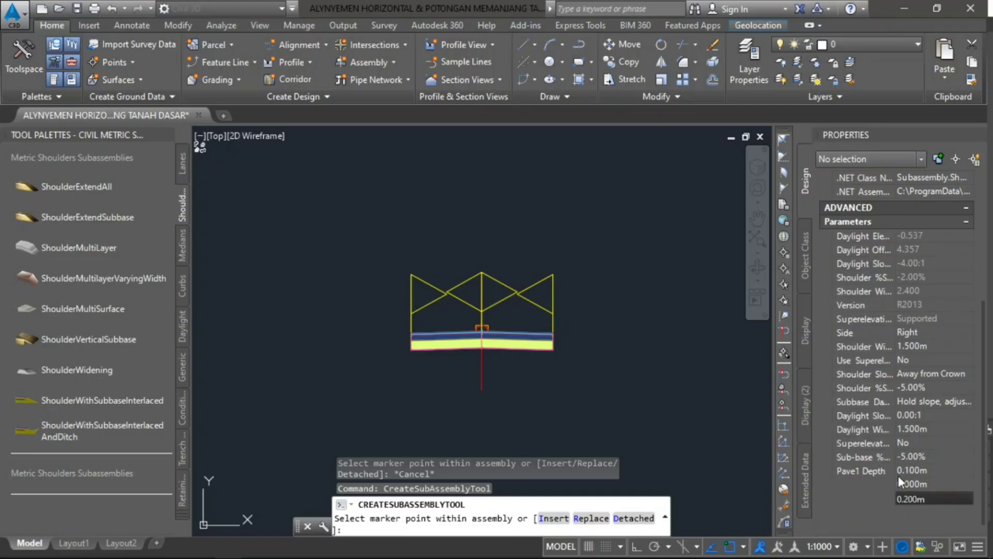
pyautogui.press('Tab')
pyautogui.write('0')
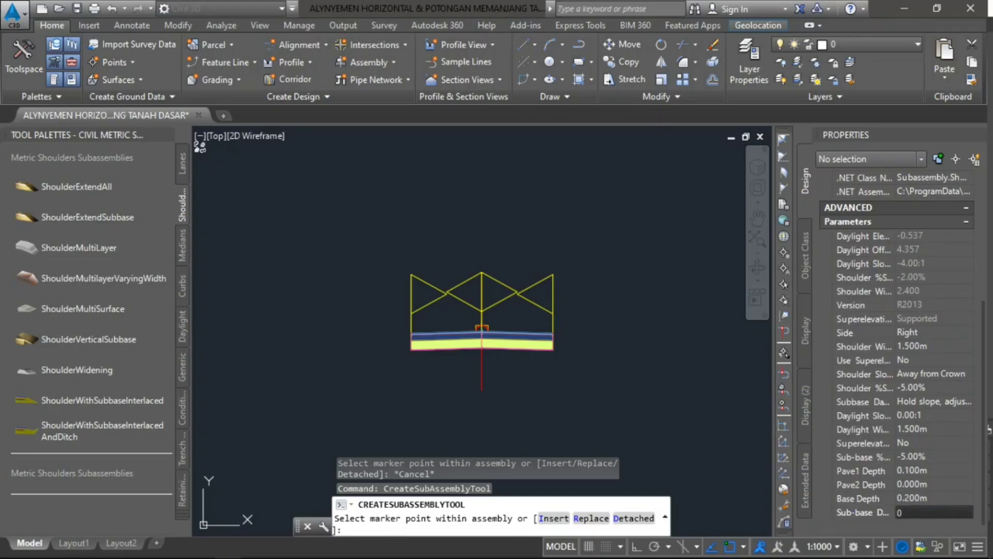
pyautogui.press('Return')
# Attach the right-side shoulder at the top outer marker of the right lane.
pyautogui.scroll(4, 898, 316)
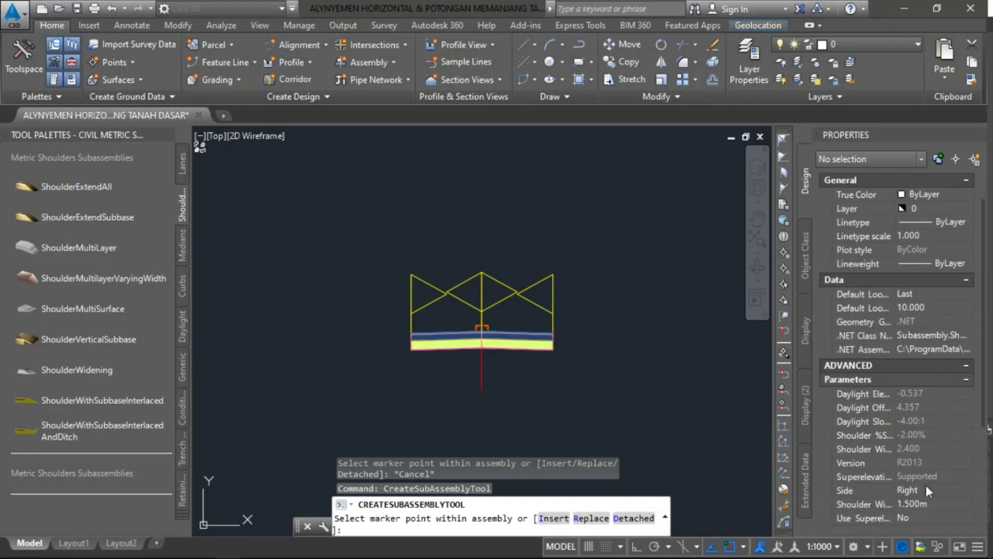
pyautogui.scroll(5, 547, 335)
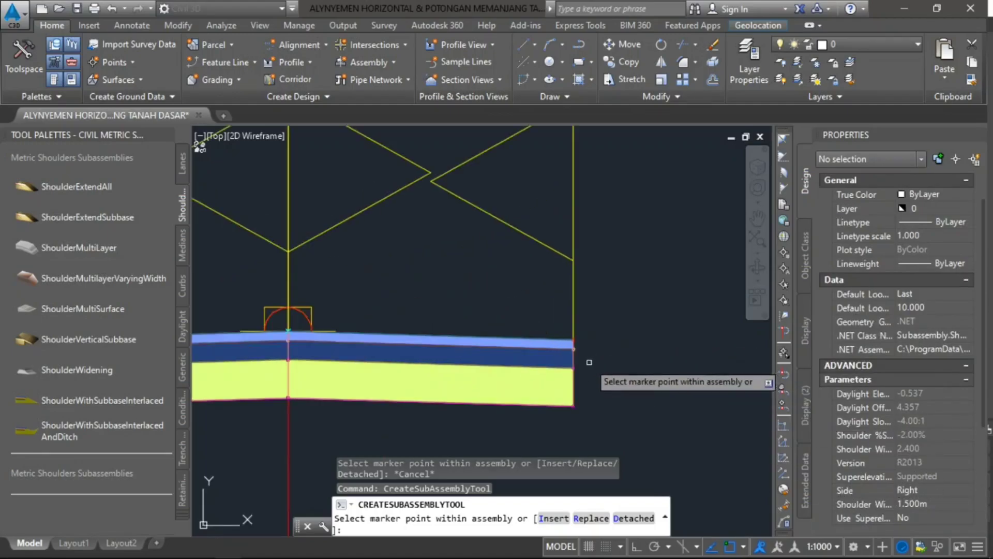
pyautogui.scroll(5, 589, 362)
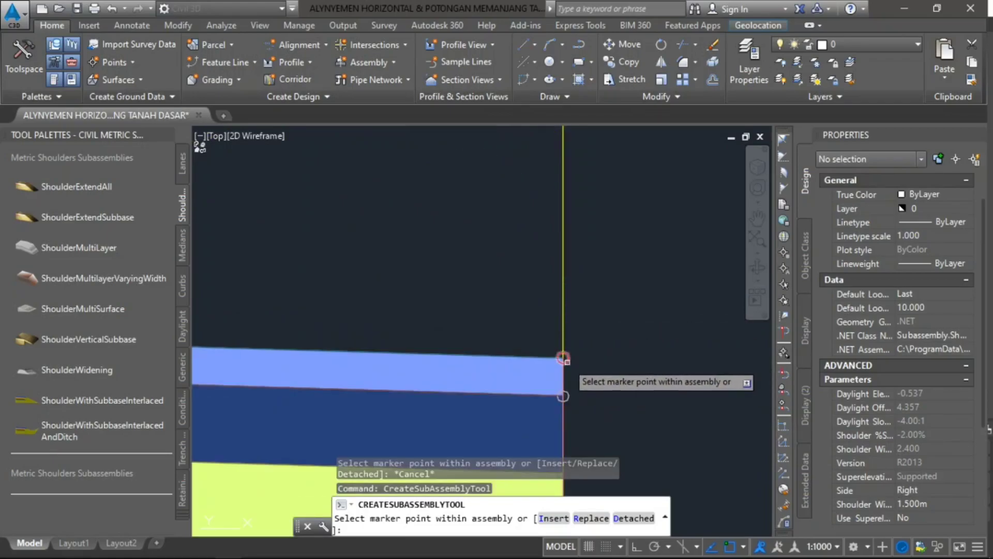
pyautogui.scroll(-6, 563, 358)
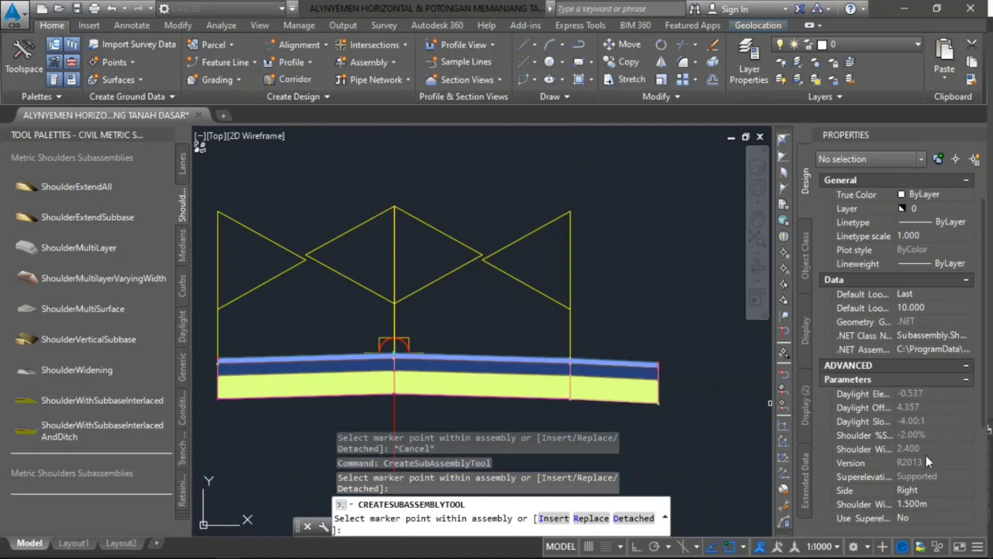
# Set the shoulder's side to Left, attach it at the left lane's top outer marker and end the subassembly command.
pyautogui.click(905, 490)
pyautogui.click(970, 492)
pyautogui.click(915, 518)
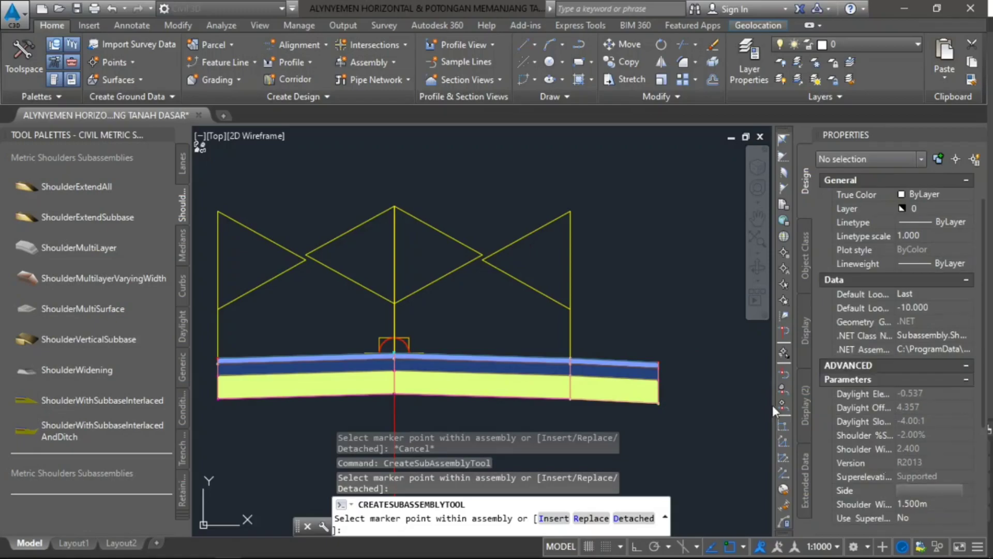
pyautogui.scroll(-4, 696, 366)
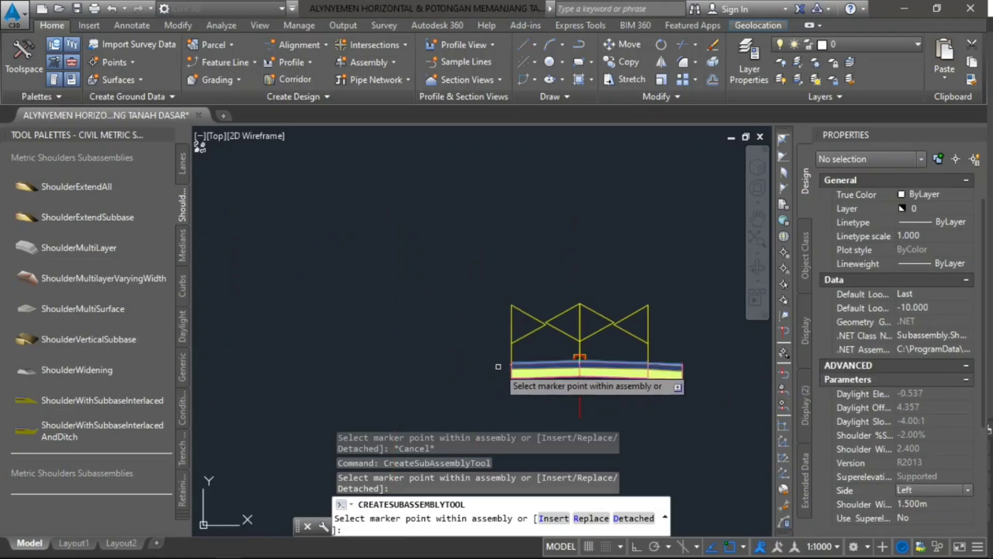
pyautogui.scroll(5, 510, 366)
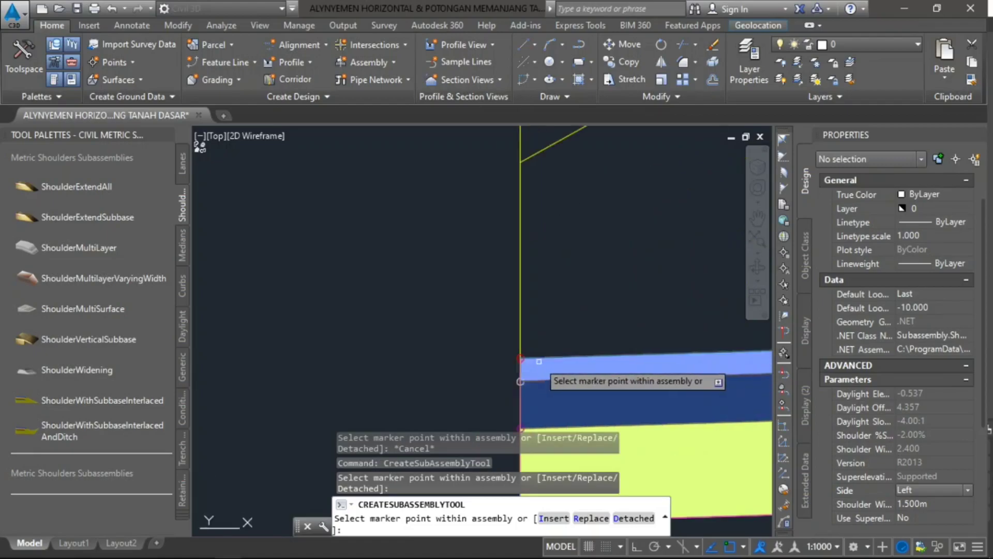
pyautogui.scroll(5, 539, 362)
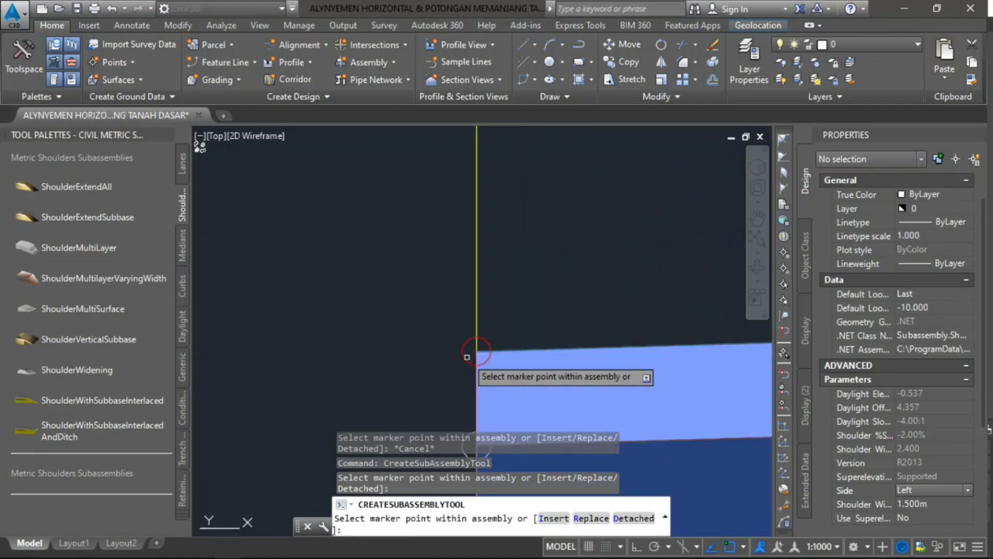
pyautogui.scroll(-4, 463, 354)
pyautogui.scroll(-5, 462, 354)
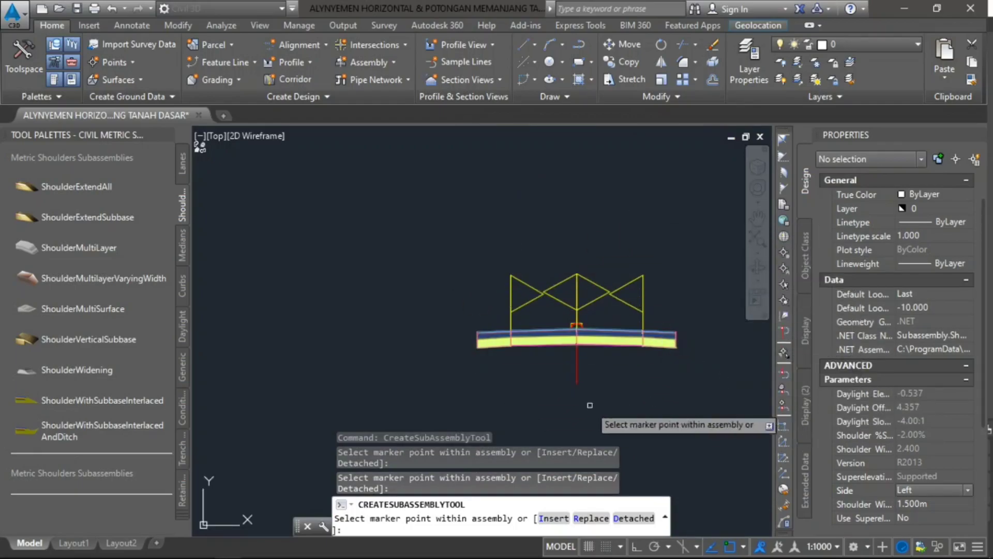
pyautogui.press('Escape')
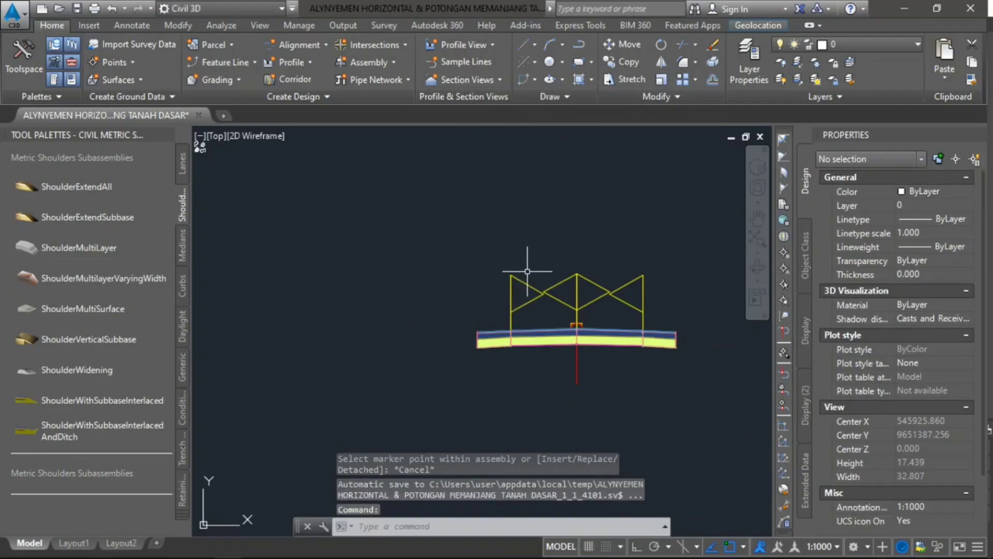
pyautogui.press('Escape')
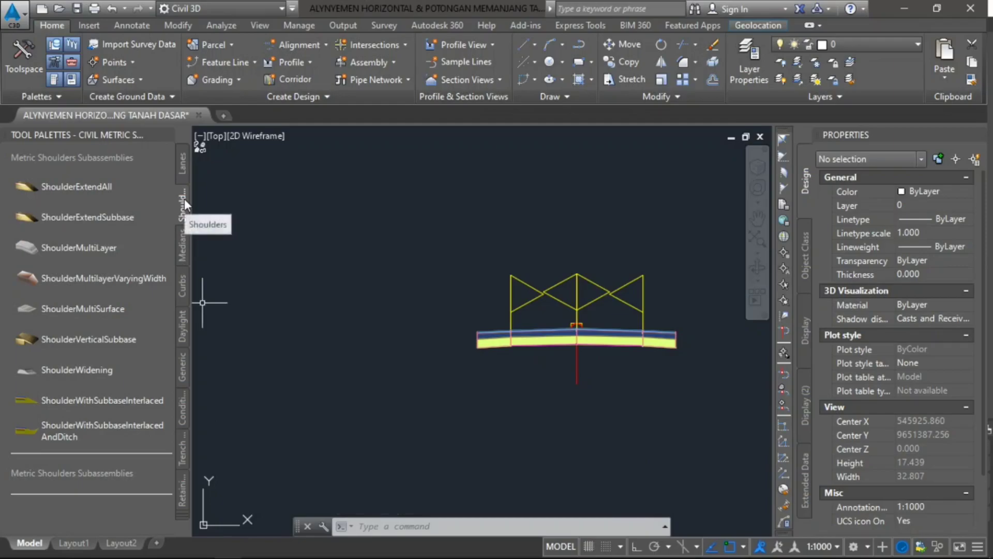
# Start a ShoulderExtendSubbase subassembly with its shoulder width set to 0 m and its default shoulder slope to 0%.
pyautogui.click(88, 215)
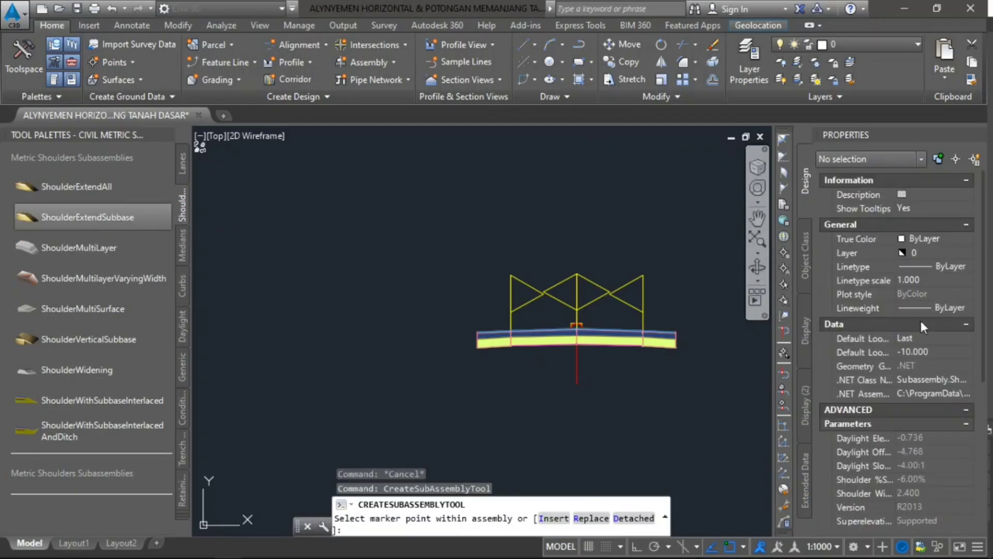
pyautogui.scroll(-6, 890, 357)
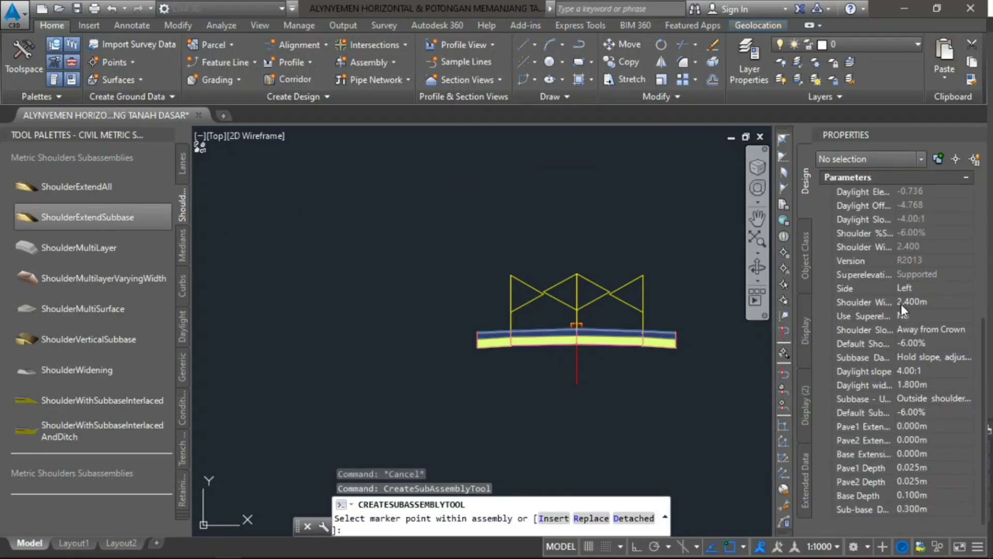
pyautogui.click(902, 302)
pyautogui.write('0')
pyautogui.click(908, 343)
pyautogui.write('0')
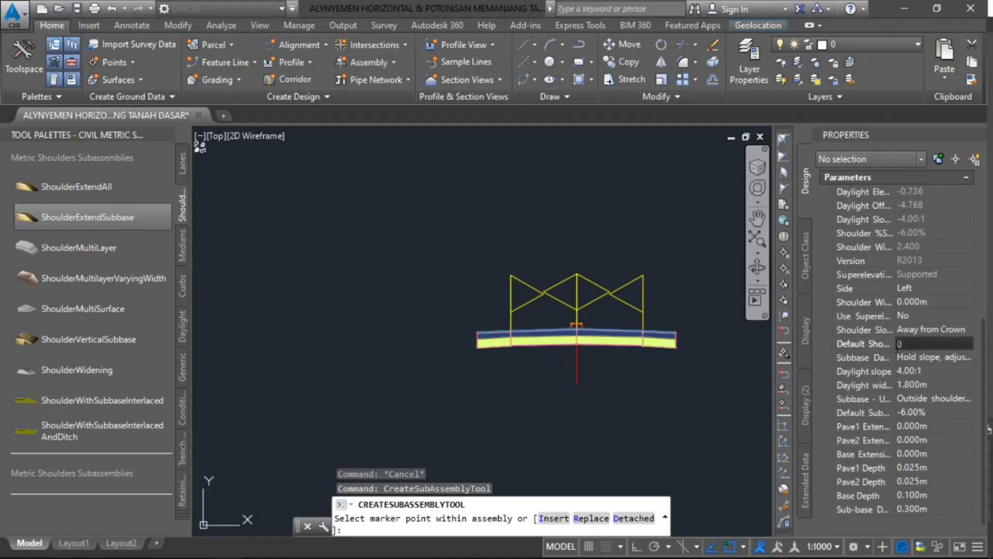
# Set the subassembly's daylight slope to 2:1, daylight width to 1.5 m and default sub-base slope to 0%.
pyautogui.click(905, 371)
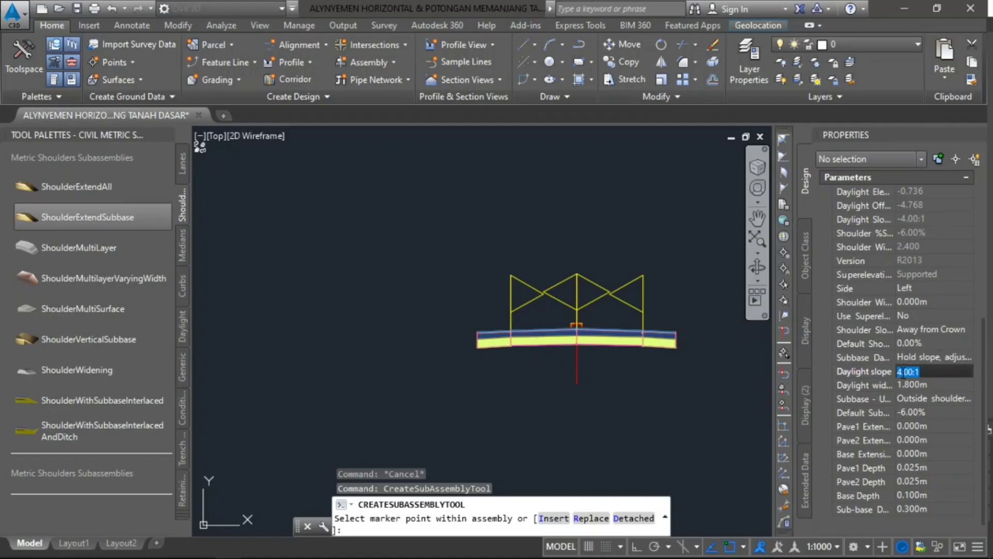
pyautogui.write('2')
pyautogui.click(911, 385)
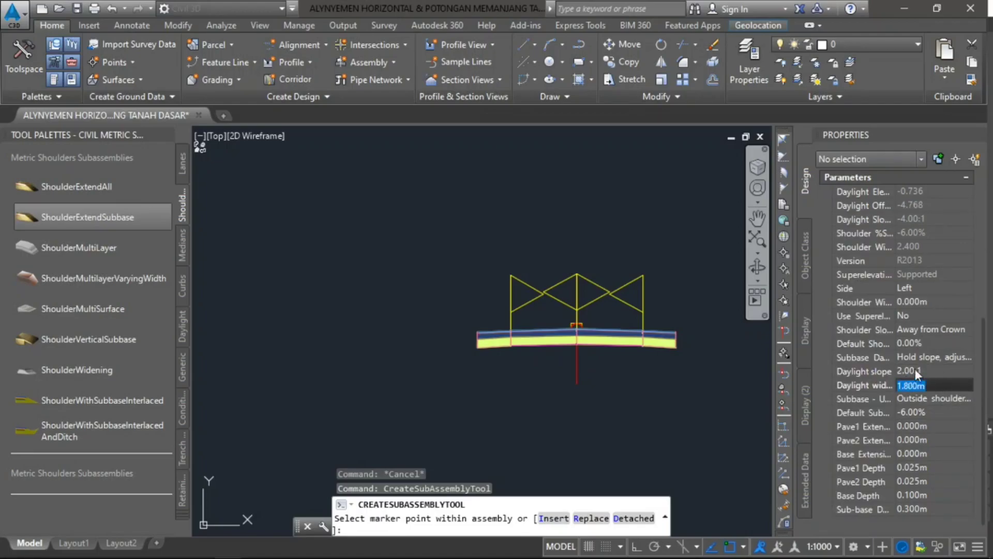
pyautogui.write('1.5')
pyautogui.click(919, 413)
pyautogui.write('0')
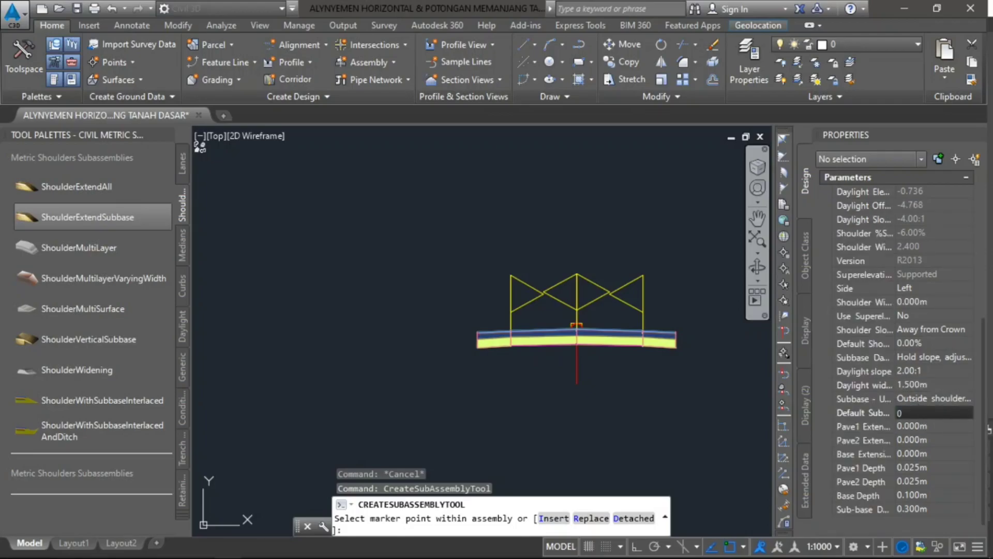
pyautogui.click(939, 424)
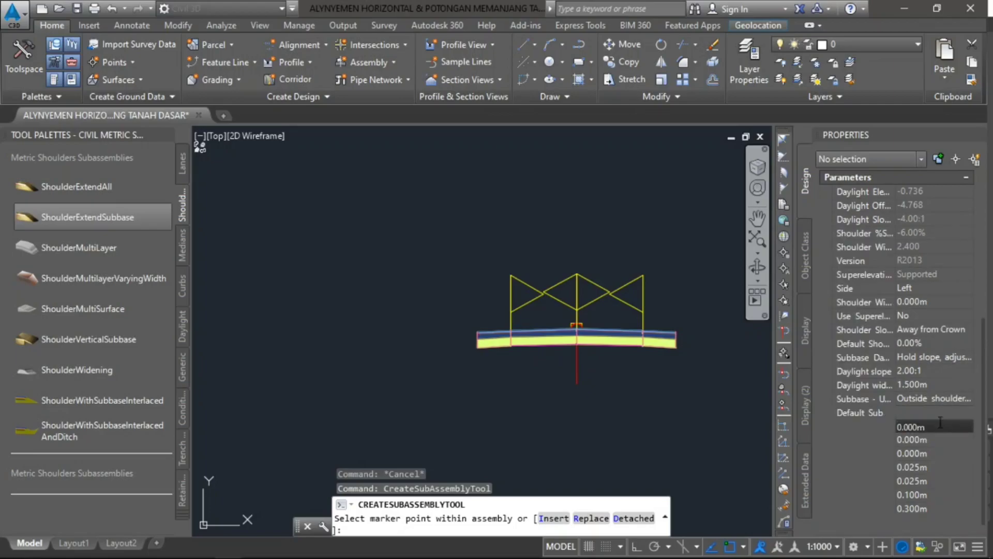
# Set the Pave1 depth to 0.1 m, Pave2 depth to 0, base depth to 0.2 m and sub-base depth to 0.4 m.
pyautogui.click(891, 468)
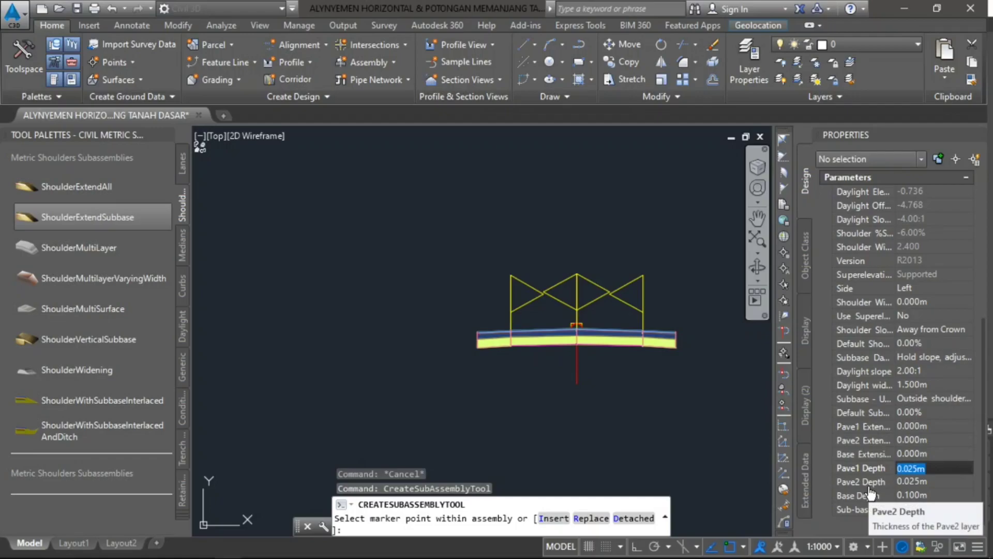
pyautogui.write('0.1')
pyautogui.click(868, 486)
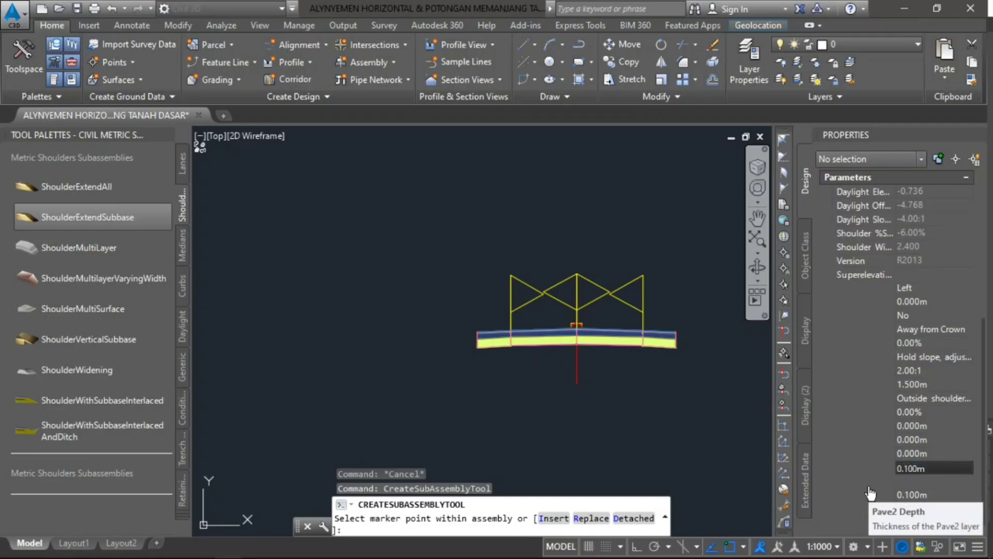
pyautogui.write('0')
pyautogui.click(871, 494)
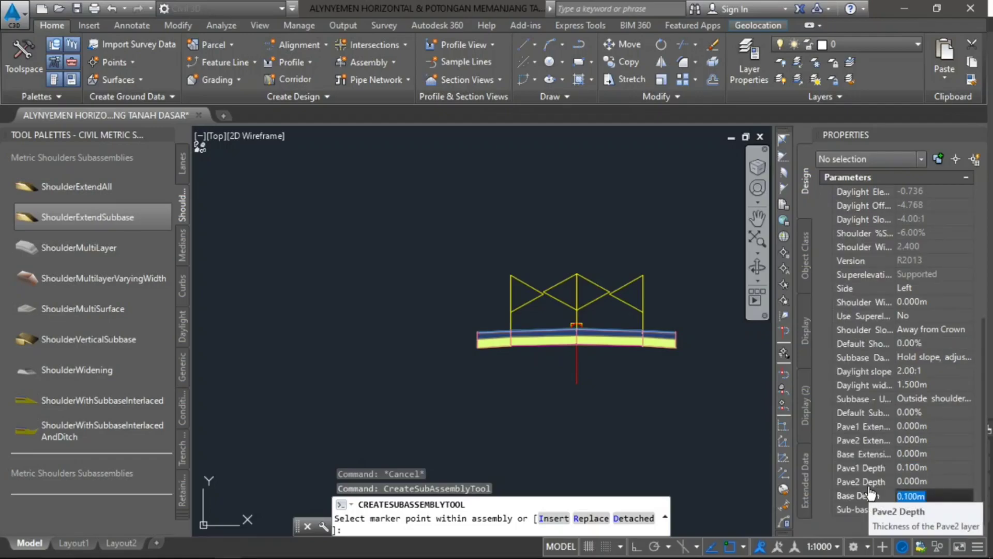
pyautogui.write('0.2')
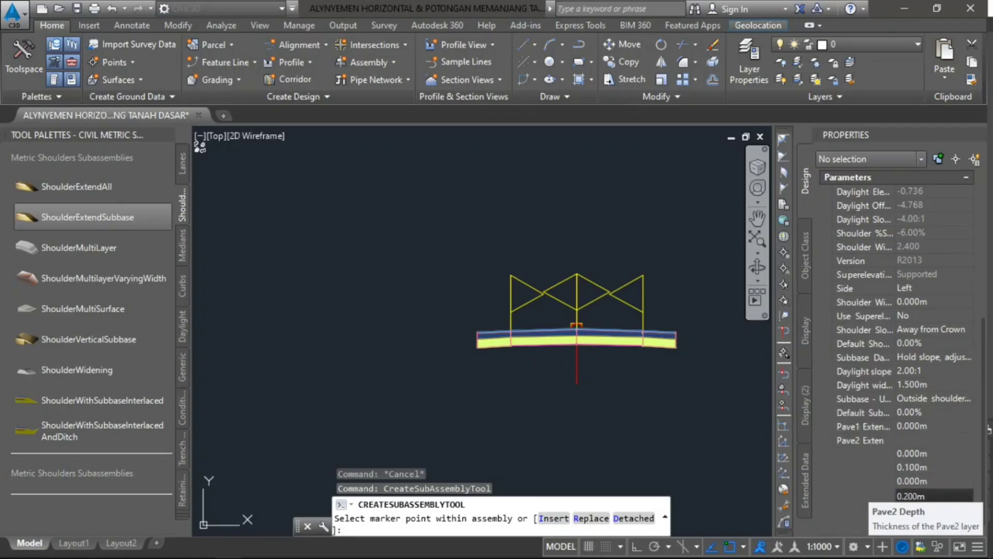
pyautogui.press('Return')
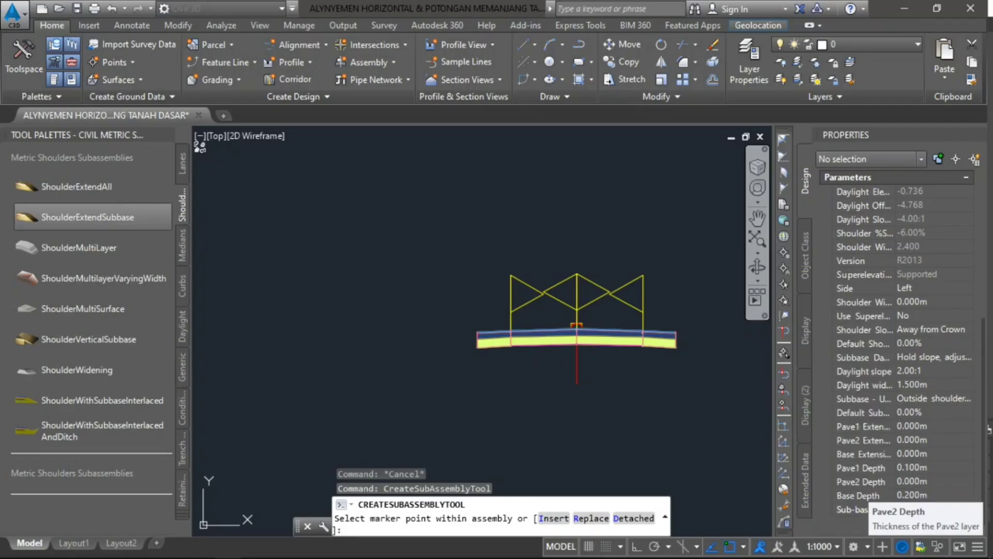
pyautogui.click(895, 510)
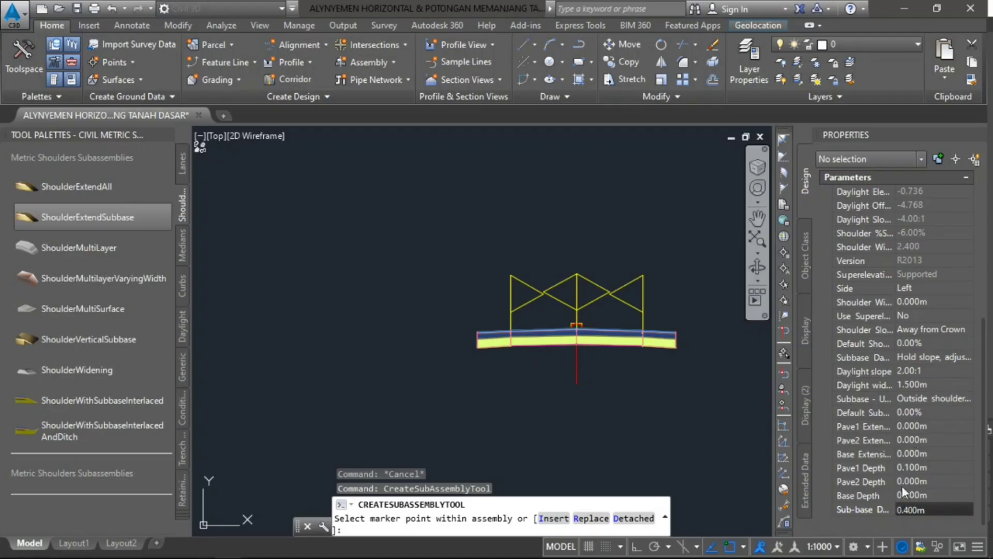
# Attach the left-side ShoulderExtendSubbase subassembly at the left shoulder's top outer marker.
pyautogui.scroll(6, 911, 424)
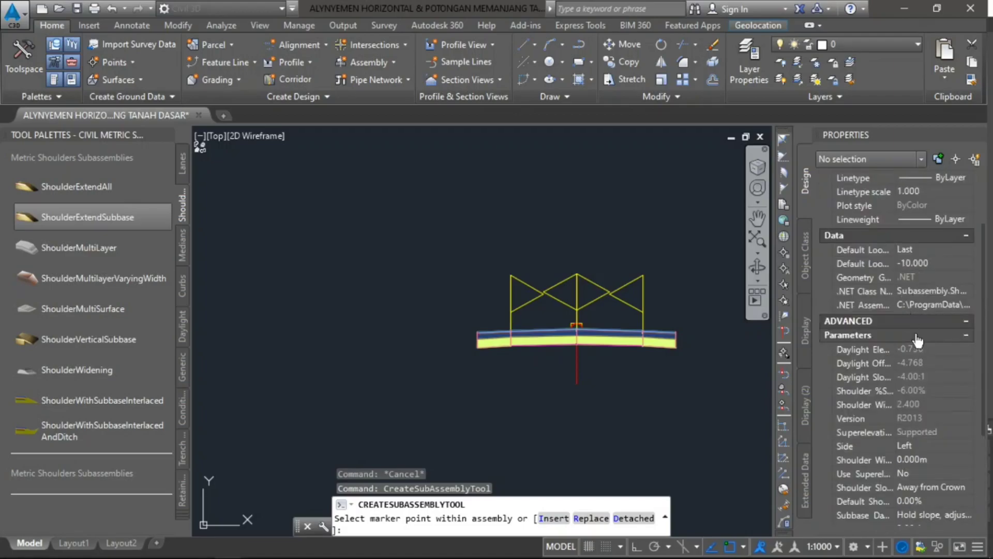
pyautogui.scroll(-4, 912, 432)
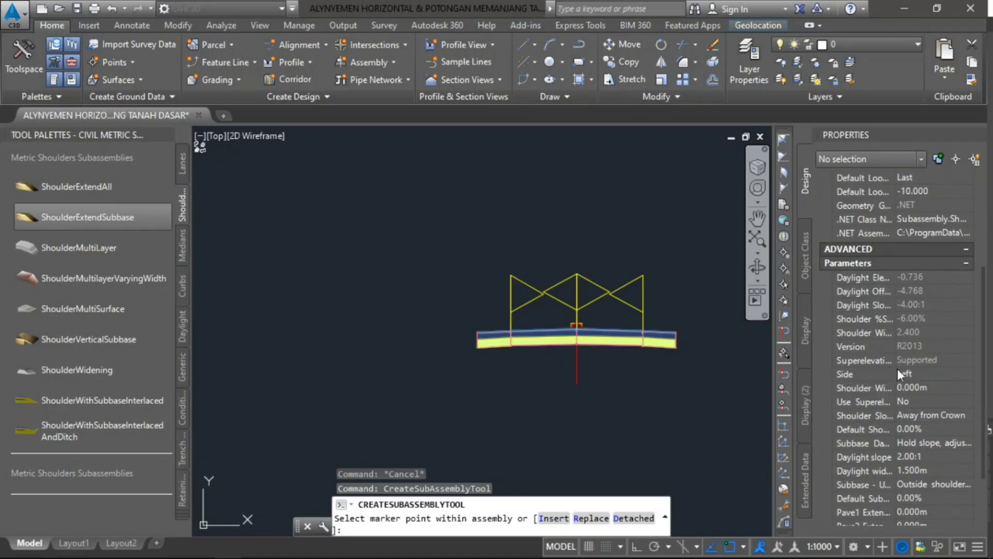
pyautogui.scroll(4, 463, 322)
pyautogui.scroll(2, 486, 326)
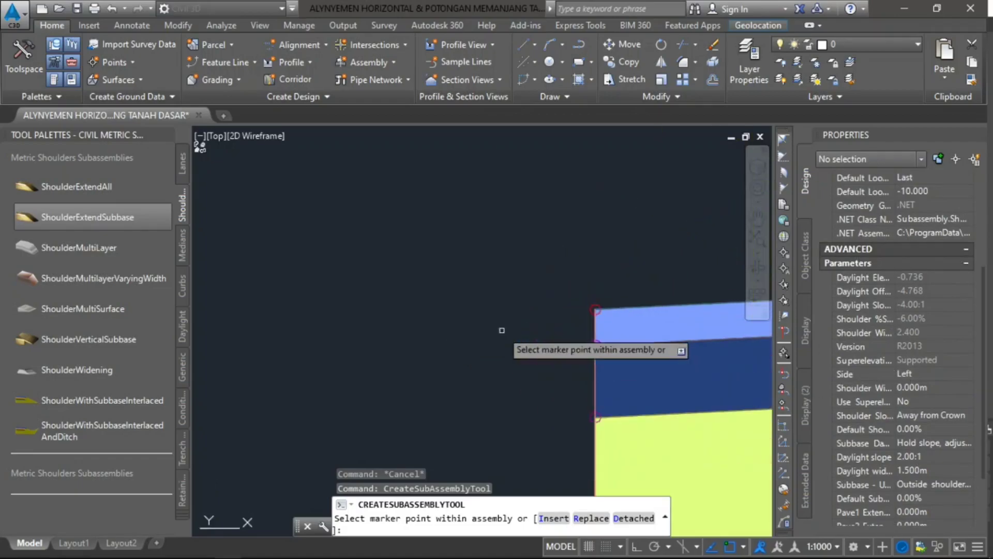
pyautogui.scroll(2, 595, 310)
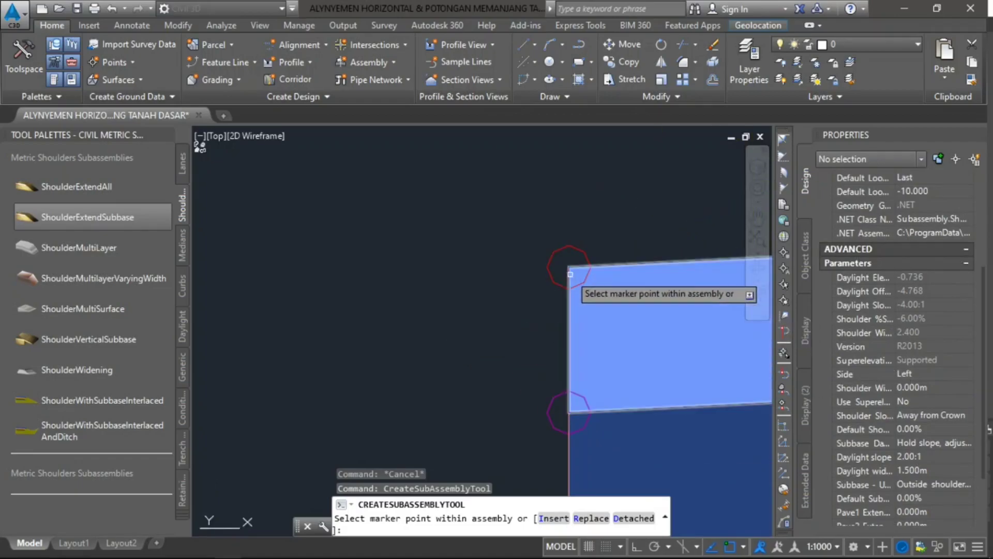
pyautogui.click(556, 281)
pyautogui.scroll(-8, 554, 282)
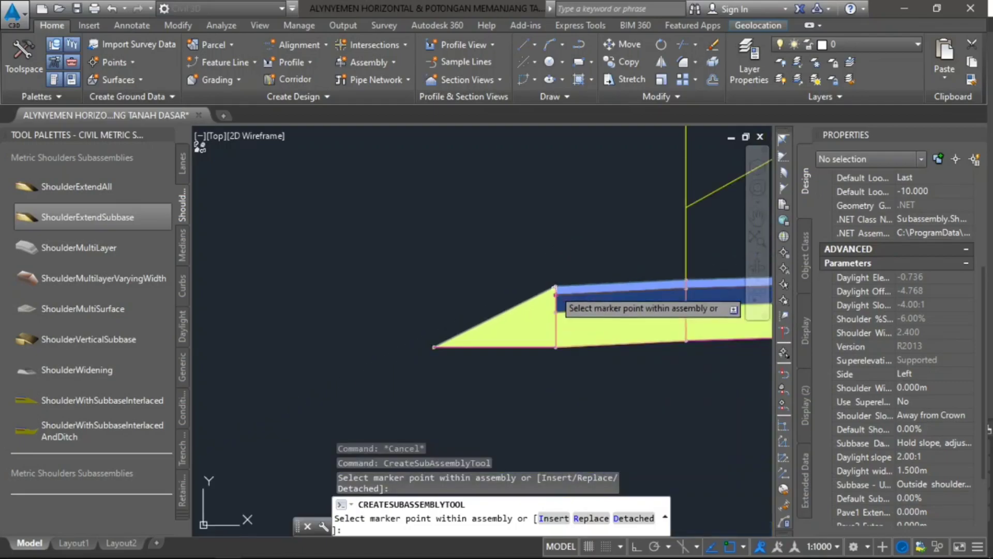
pyautogui.scroll(-3, 880, 363)
# Set the ShoulderExtendSubbase side to Right, attach it at the right shoulder's top outer marker and end the subassembly command.
pyautogui.moveTo(647, 391); pyautogui.dragTo(229, 343, button='middle')
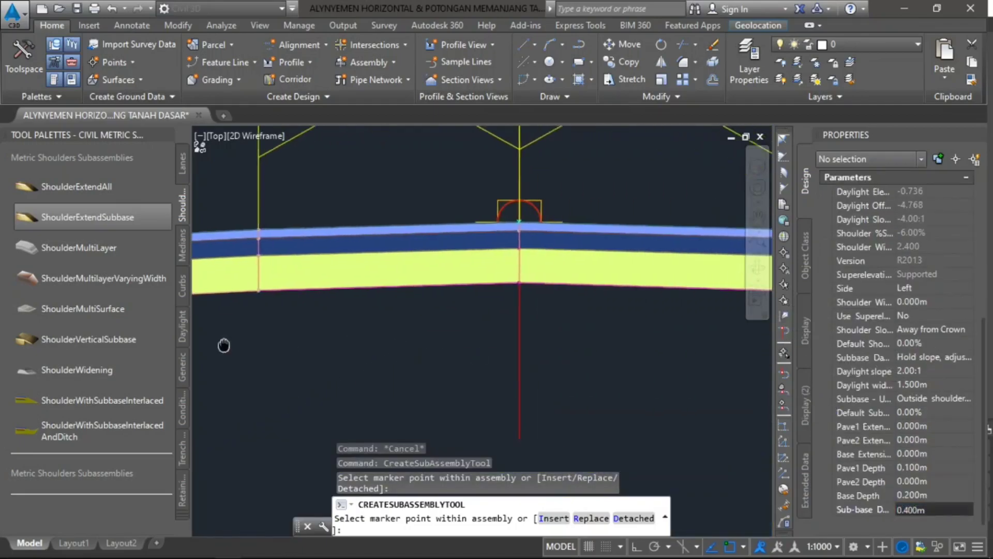
pyautogui.scroll(-3, 598, 318)
pyautogui.scroll(3, 629, 307)
pyautogui.scroll(4, 667, 332)
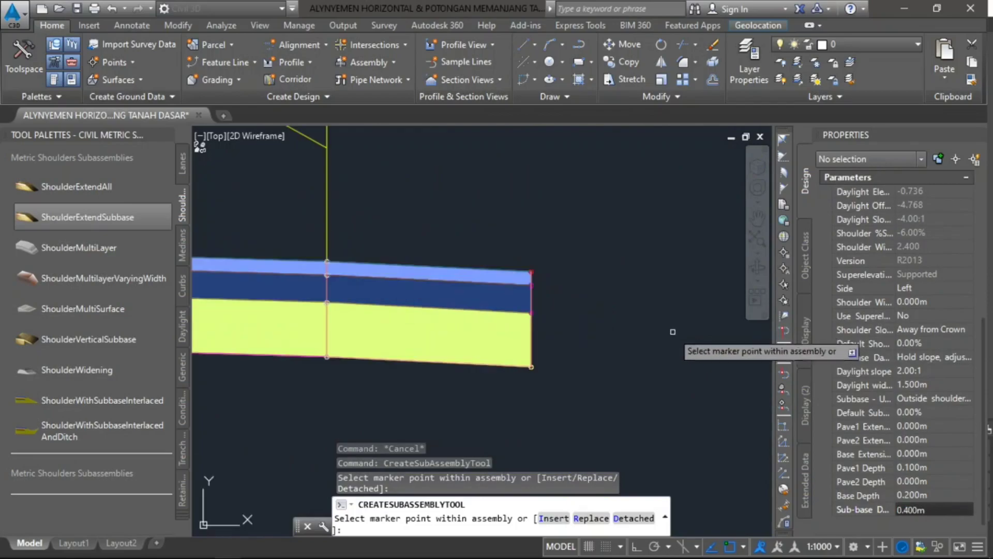
pyautogui.click(917, 285)
pyautogui.click(921, 284)
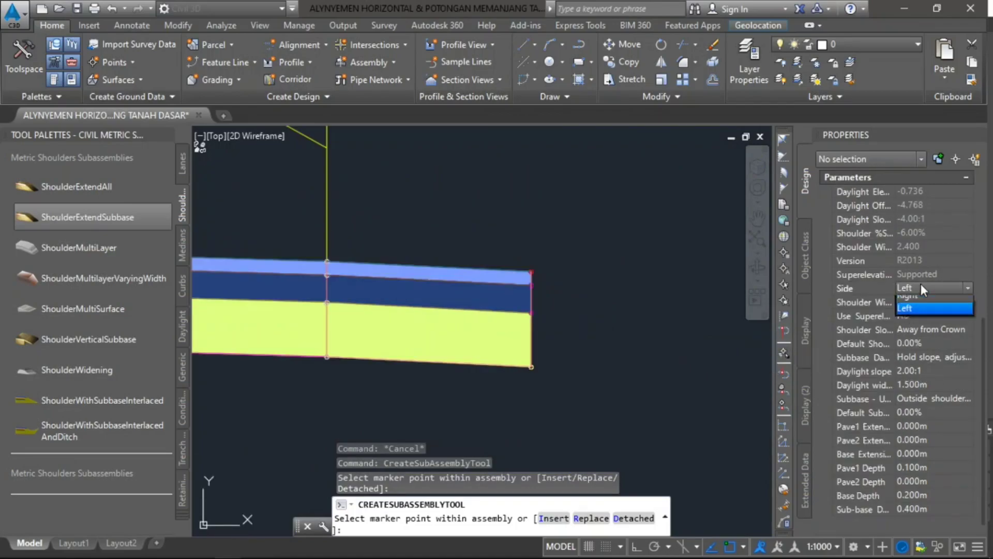
pyautogui.click(922, 301)
pyautogui.scroll(5, 527, 274)
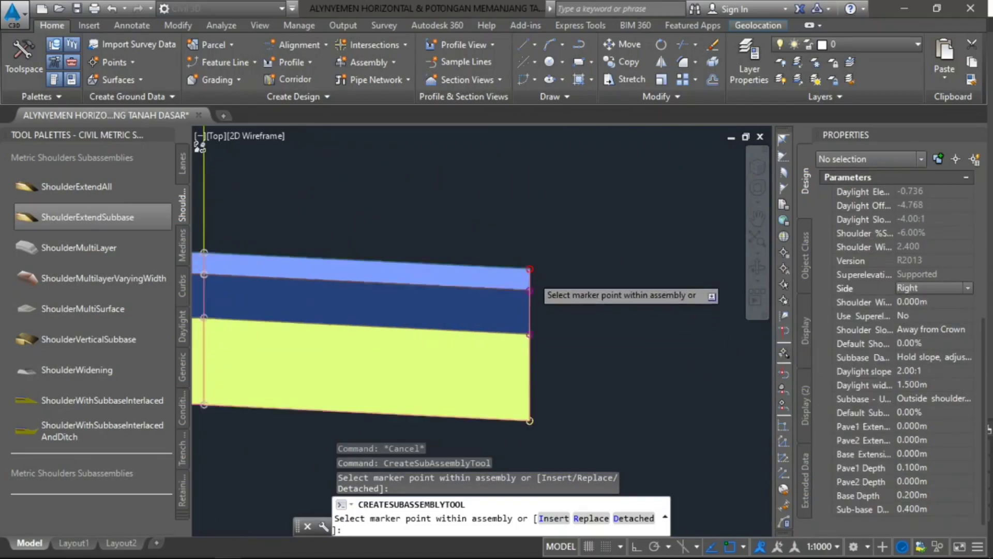
pyautogui.scroll(-7, 520, 242)
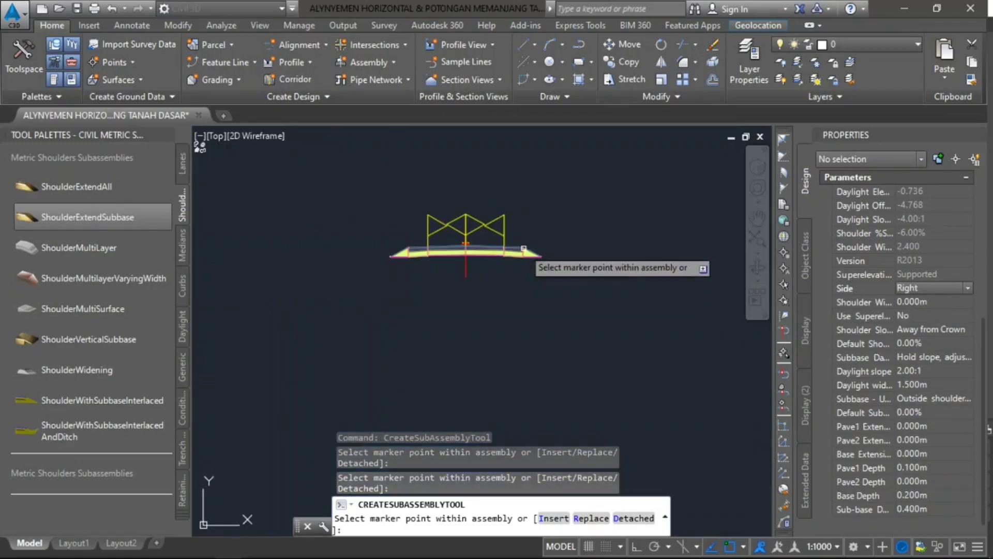
pyautogui.scroll(2, 476, 227)
pyautogui.scroll(4, 476, 218)
pyautogui.scroll(-4, 476, 217)
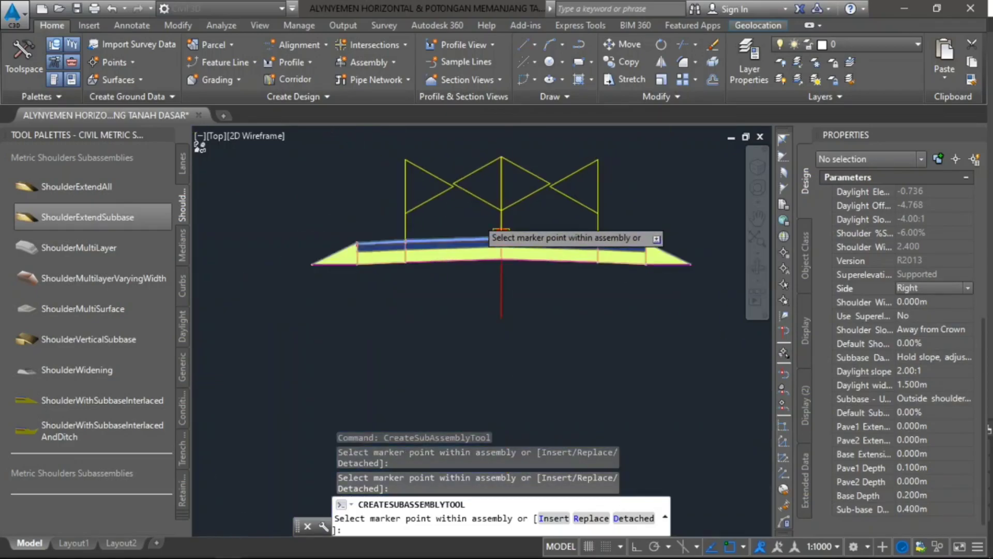
pyautogui.scroll(2, 484, 180)
pyautogui.press('Escape')
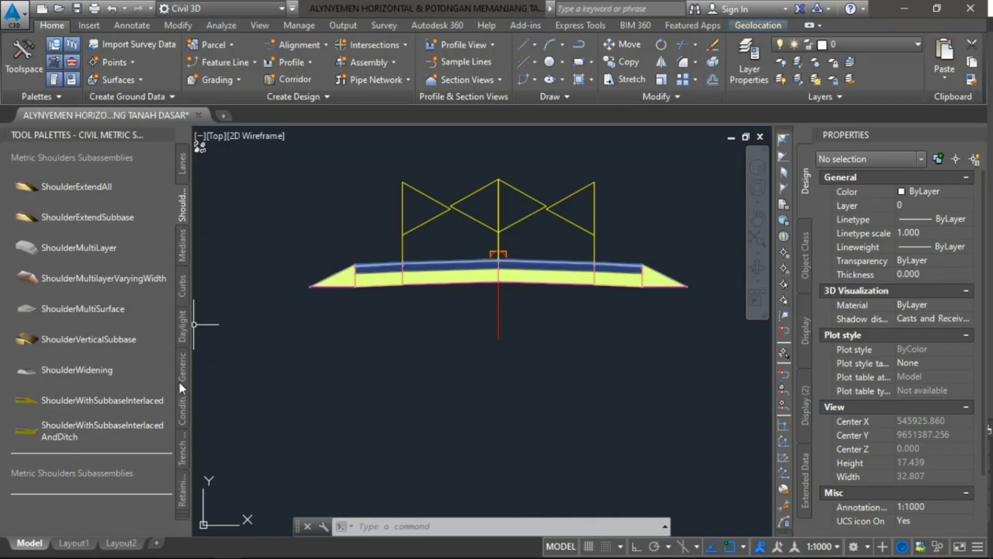
# Start a SideDitch subassembly with depth 0.5 m, bottom width 0.05 m and sideslope 1:1.
pyautogui.click(181, 444)
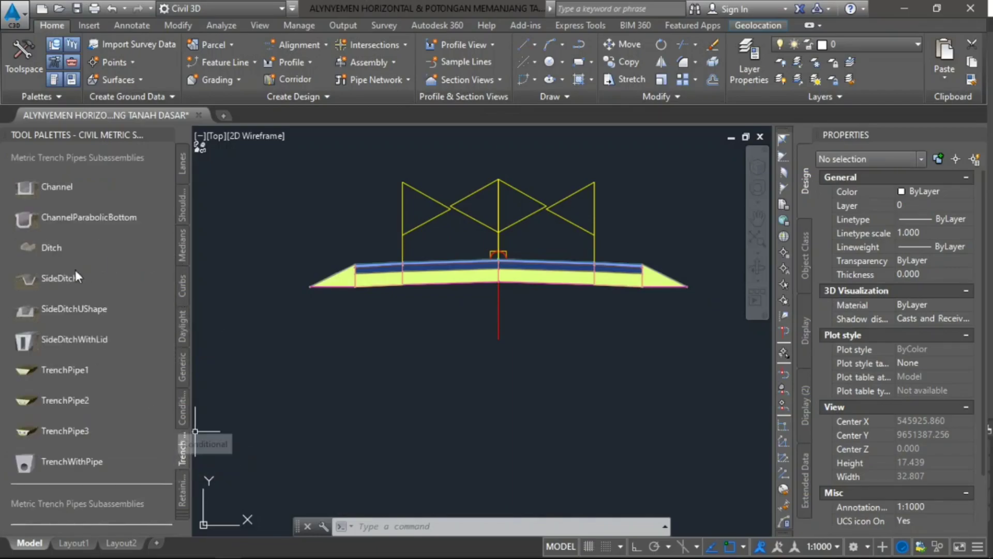
pyautogui.click(59, 273)
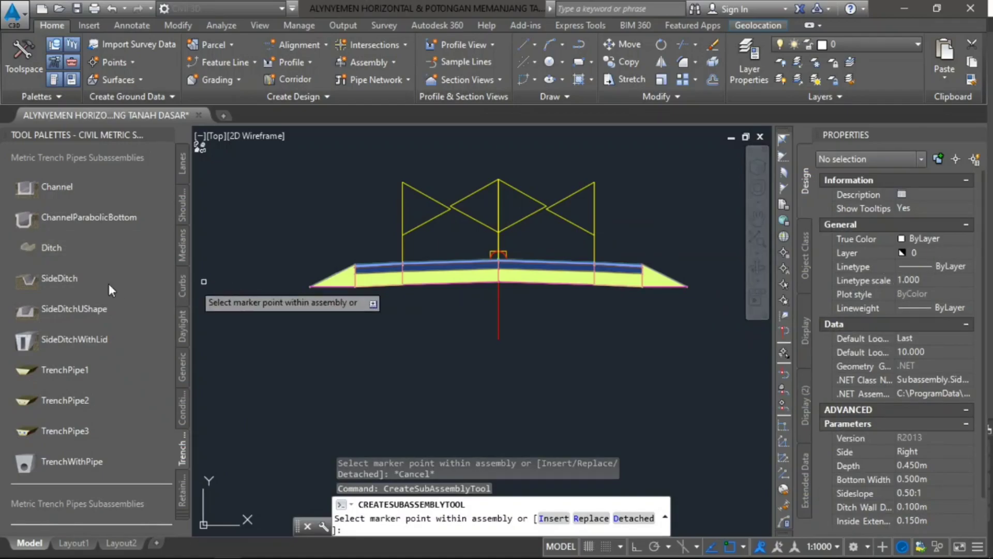
pyautogui.click(86, 280)
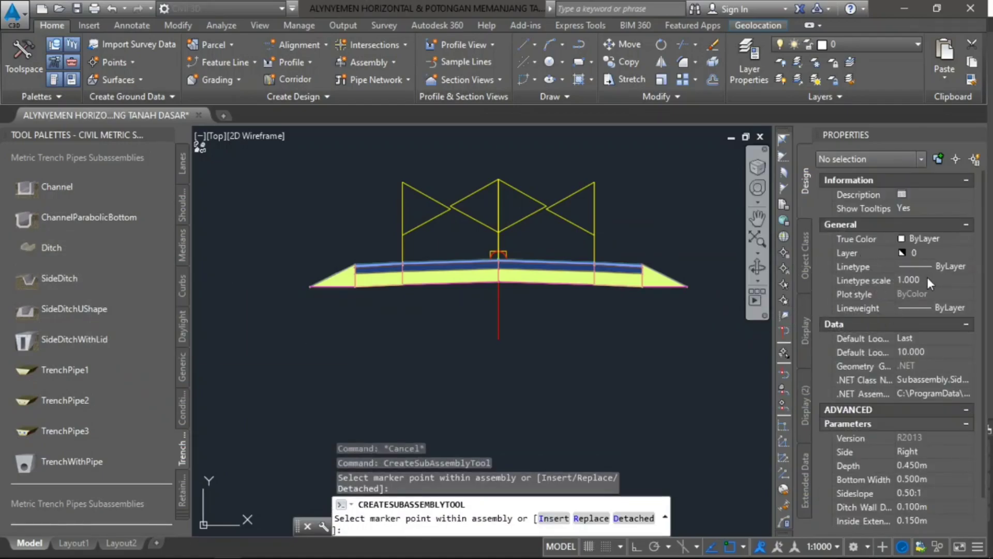
pyautogui.scroll(-2, 927, 279)
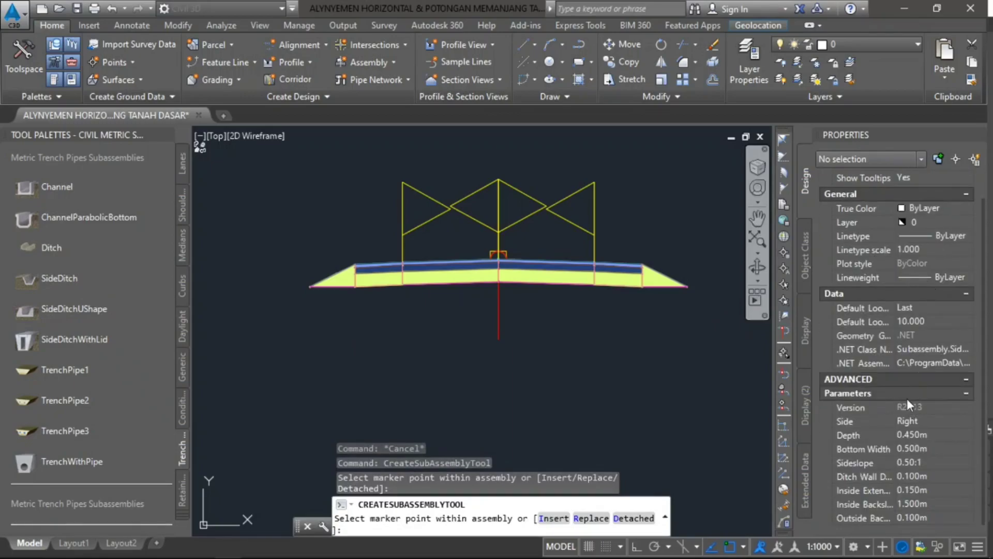
pyautogui.click(898, 434)
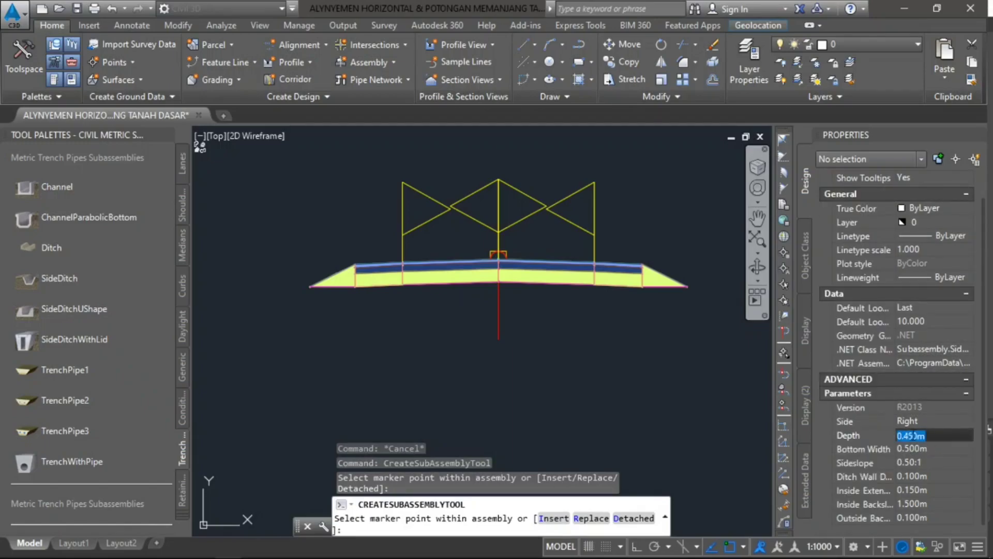
pyautogui.write('0.5')
pyautogui.click(912, 444)
pyautogui.write('0.05')
pyautogui.press('Tab')
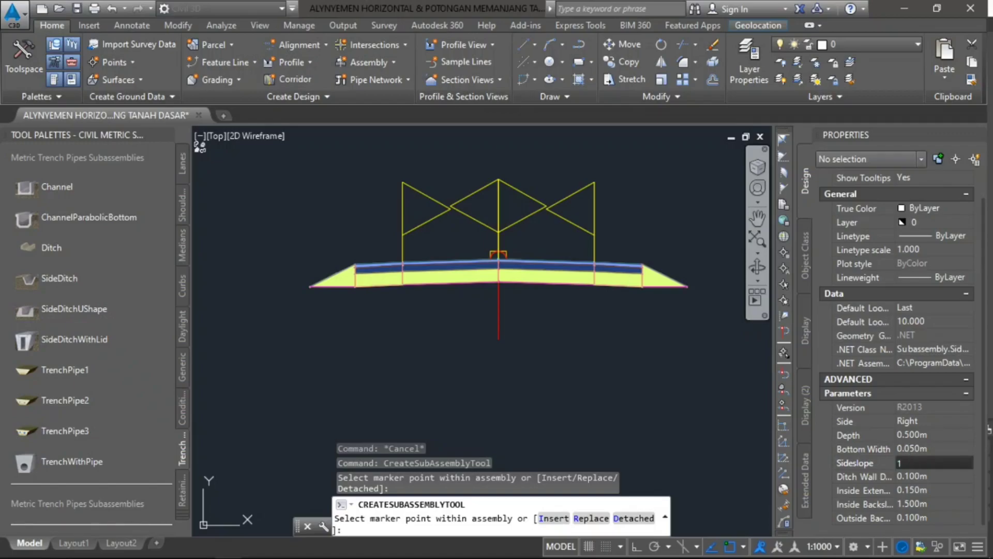
pyautogui.press('Tab')
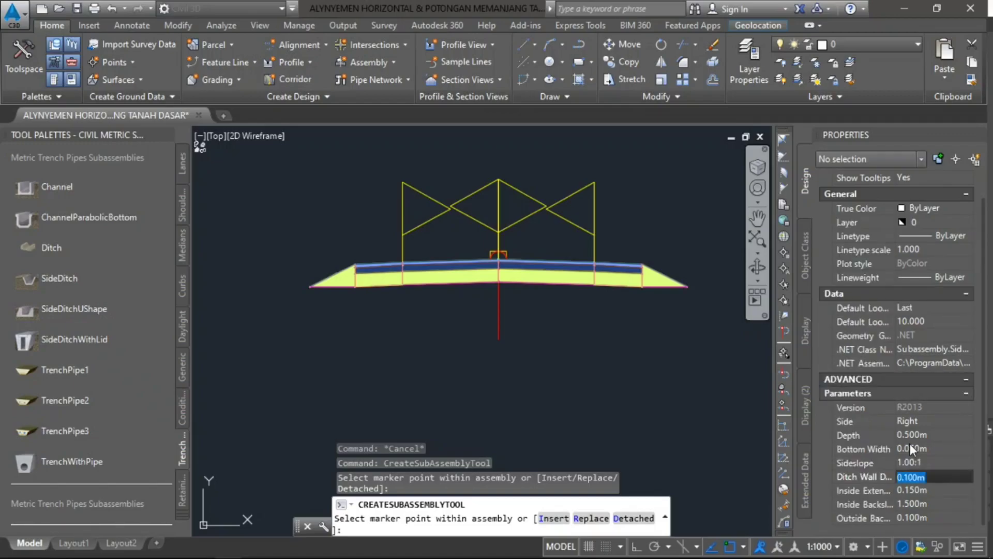
# Set the ditch wall depth to 0.1 m, inside extension to 0, inside backslope to 0.5 m and outside backslope to 0.
pyautogui.write('0.1')
pyautogui.press('Tab')
pyautogui.write('0')
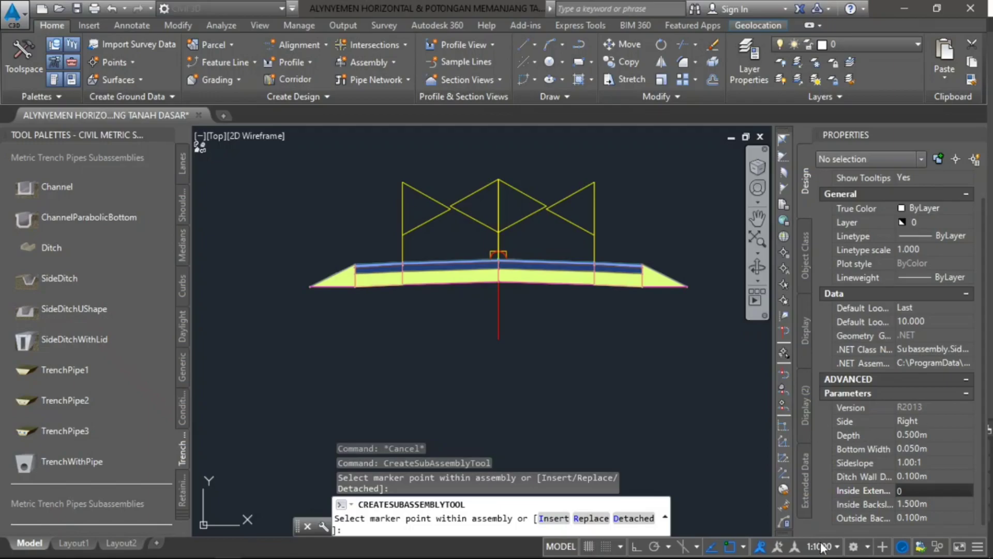
pyautogui.click(914, 518)
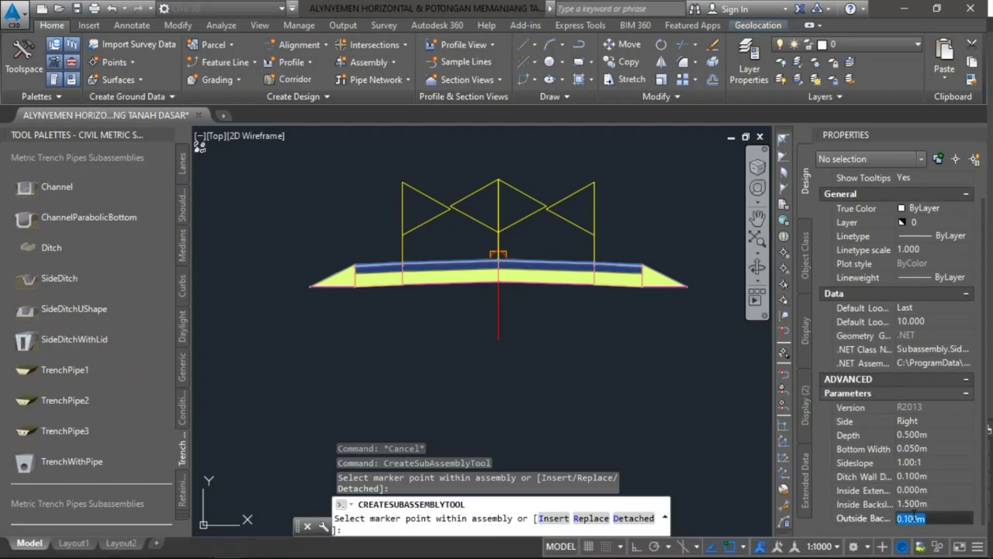
pyautogui.write('0')
pyautogui.click(916, 502)
pyautogui.write('0.5')
pyautogui.press('Tab')
# Attach the SideDitch with side Right at the outer toe marker of the right sub-base slope.
pyautogui.click(930, 419)
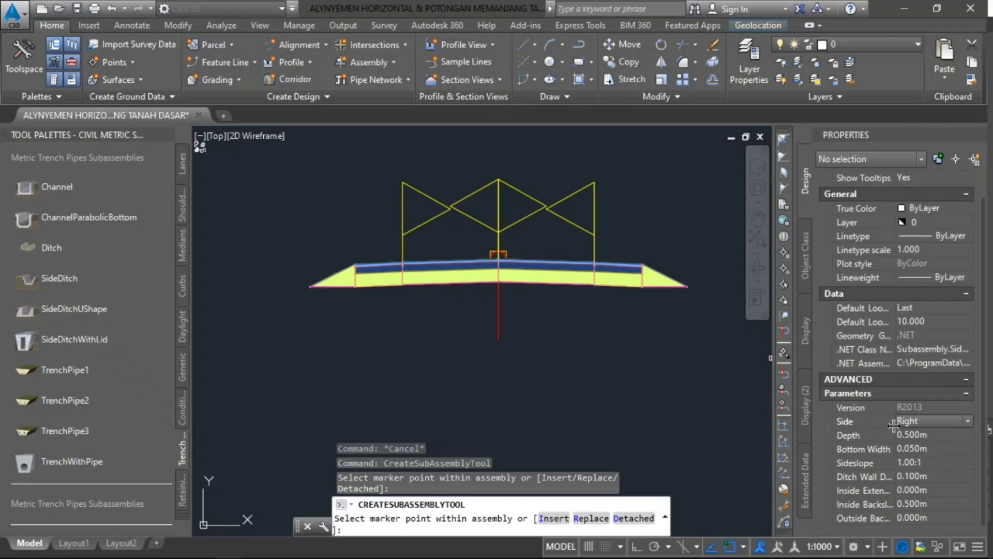
pyautogui.scroll(8, 642, 300)
pyautogui.scroll(5, 595, 357)
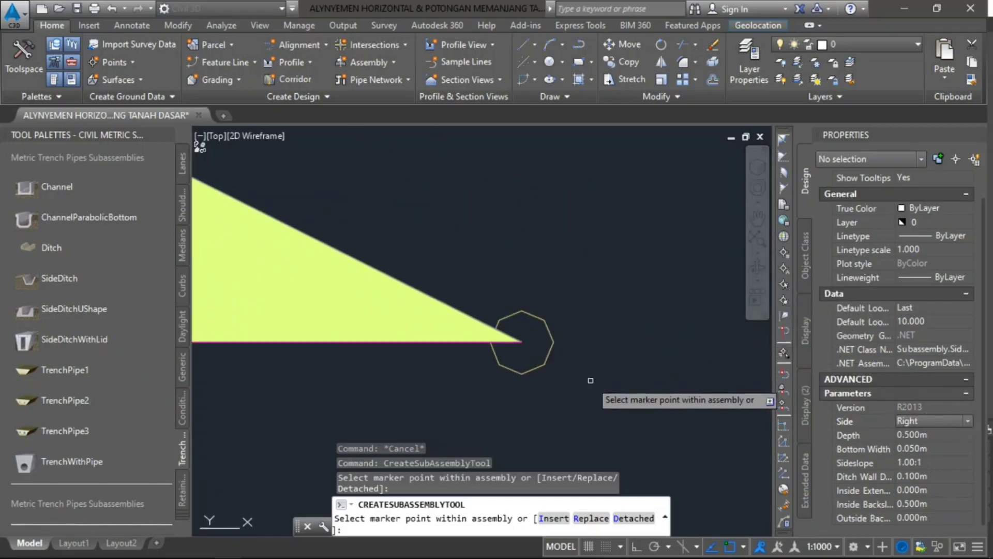
pyautogui.scroll(-6, 550, 333)
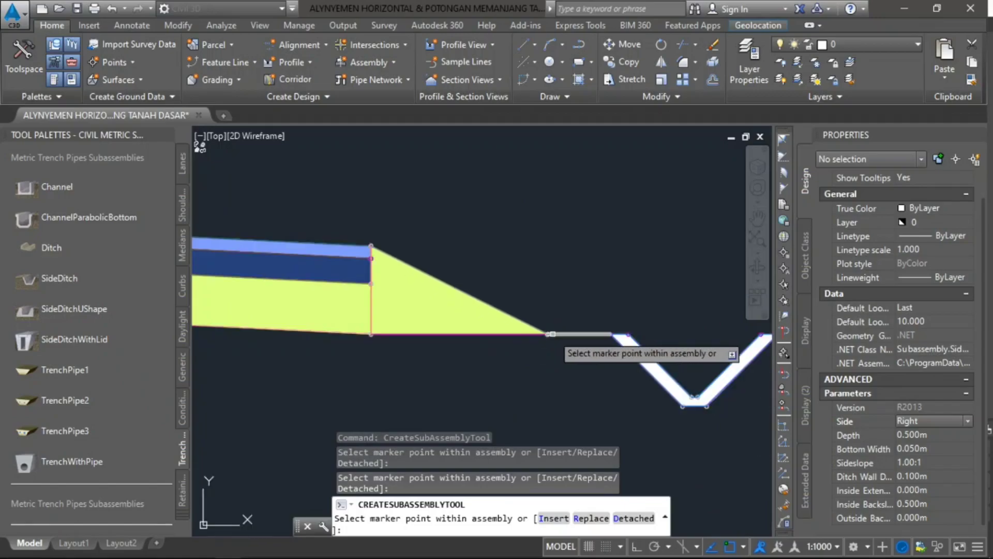
# Set the SideDitch side to Left, attach it at the left sub-base slope's outer toe marker and end the command.
pyautogui.click(952, 420)
pyautogui.click(939, 448)
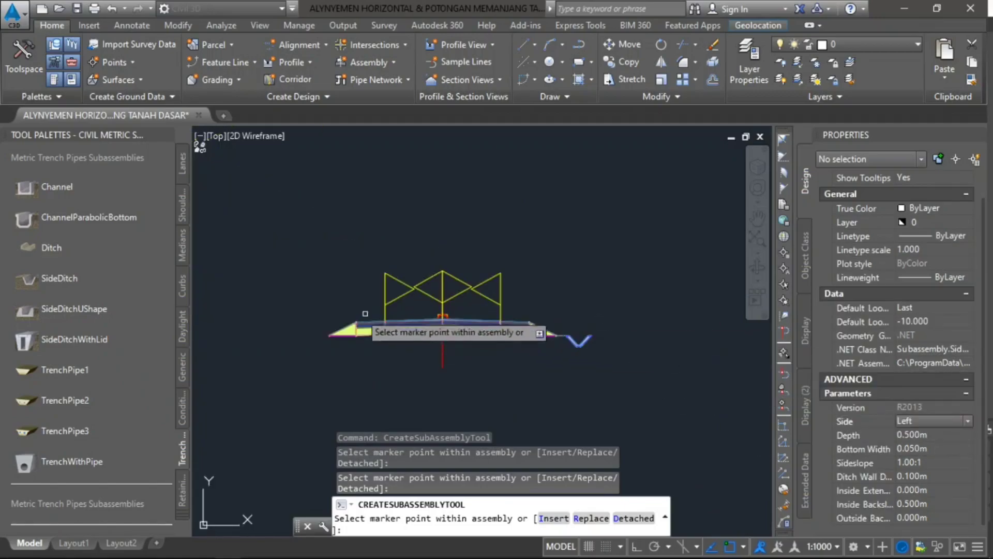
pyautogui.scroll(8, 362, 344)
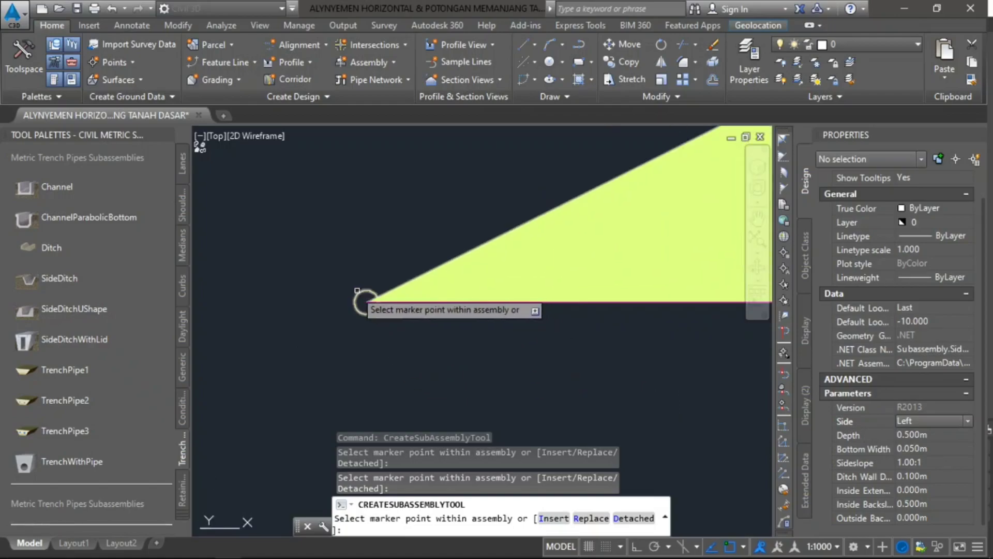
pyautogui.scroll(-8, 374, 302)
pyautogui.scroll(-3, 381, 304)
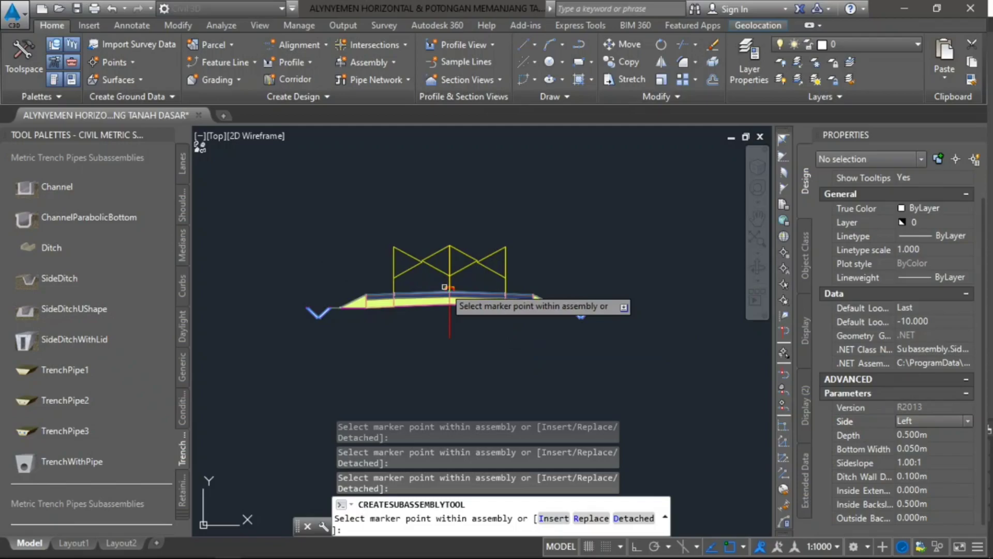
pyautogui.press('Escape')
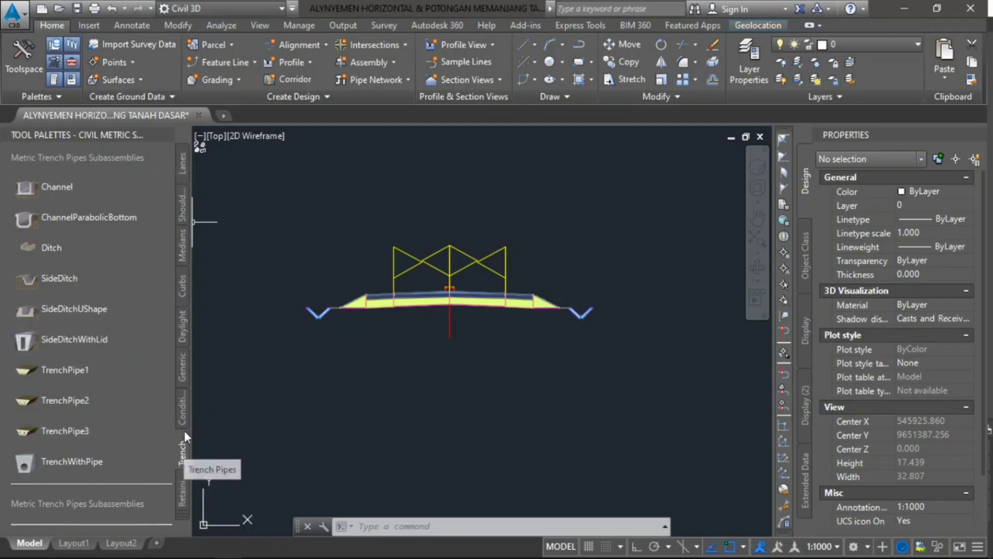
# Start a DaylightBench subassembly with its cut slope and fill slope both set to 1:1.
pyautogui.click(182, 329)
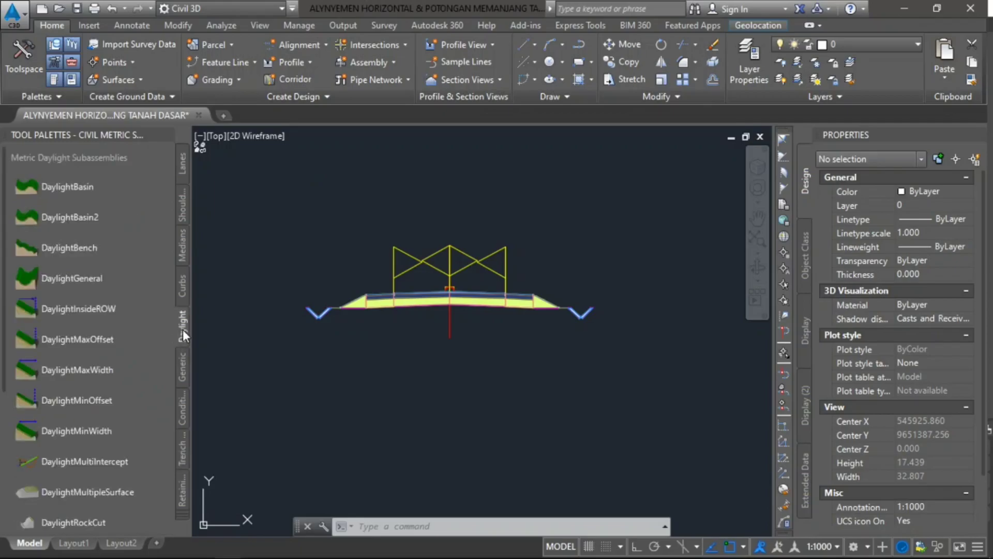
pyautogui.click(78, 242)
pyautogui.click(148, 277)
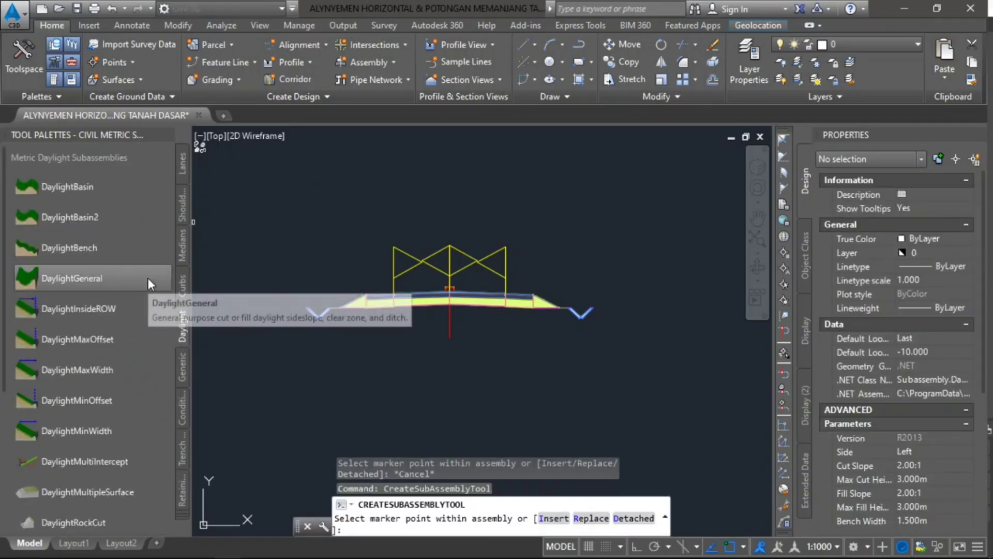
pyautogui.scroll(-5, 890, 352)
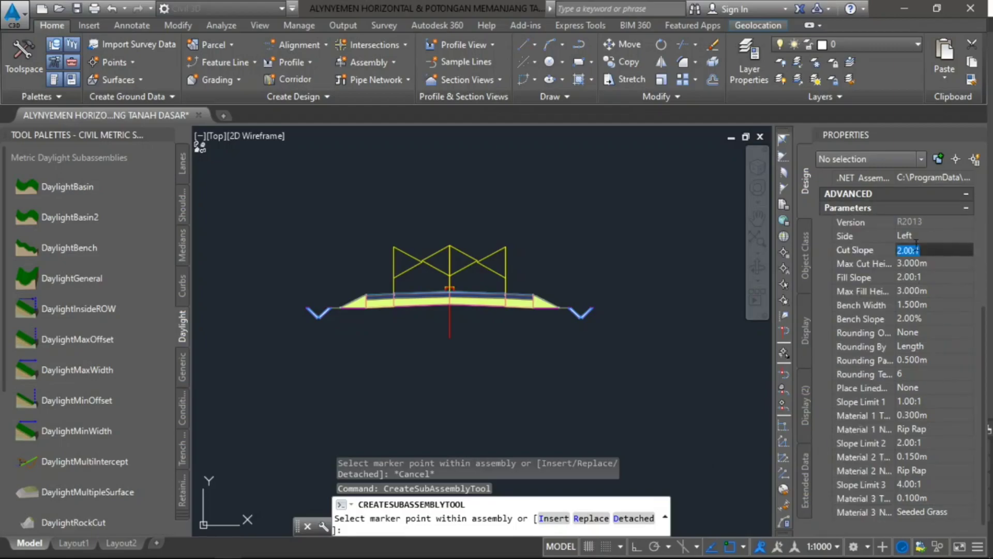
pyautogui.click(911, 278)
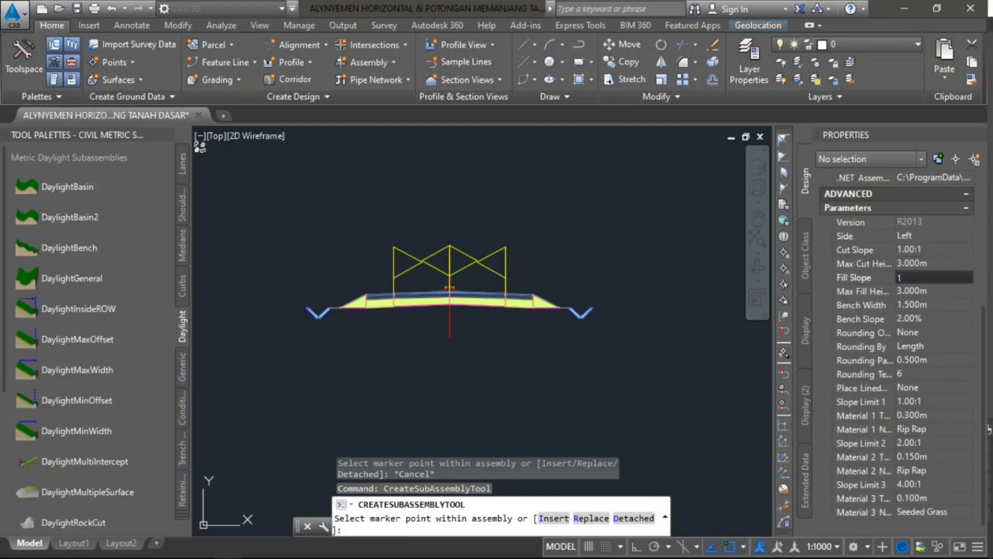
# Set the DaylightBench maximum cut height and maximum fill height to 100 m and open the bench width for editing.
pyautogui.click(912, 263)
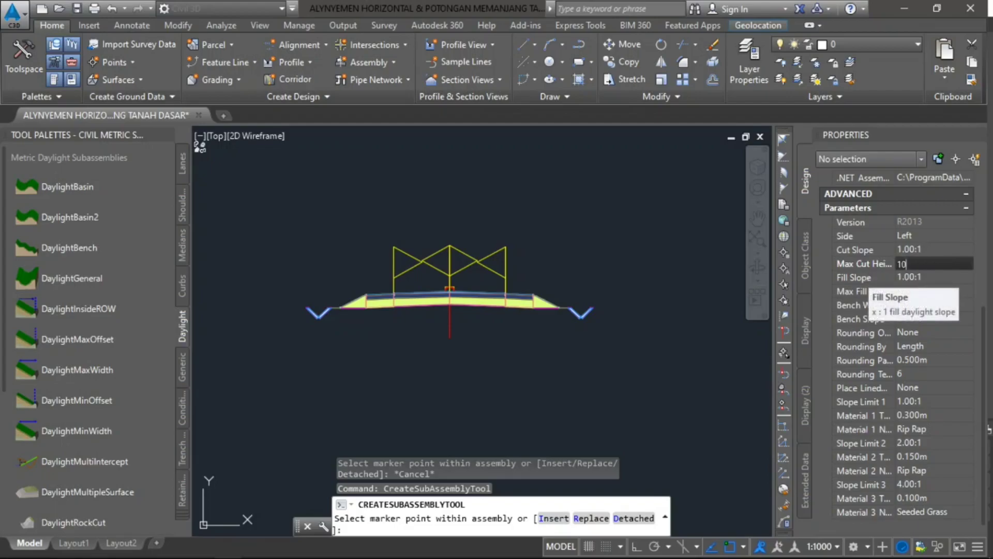
pyautogui.click(904, 290)
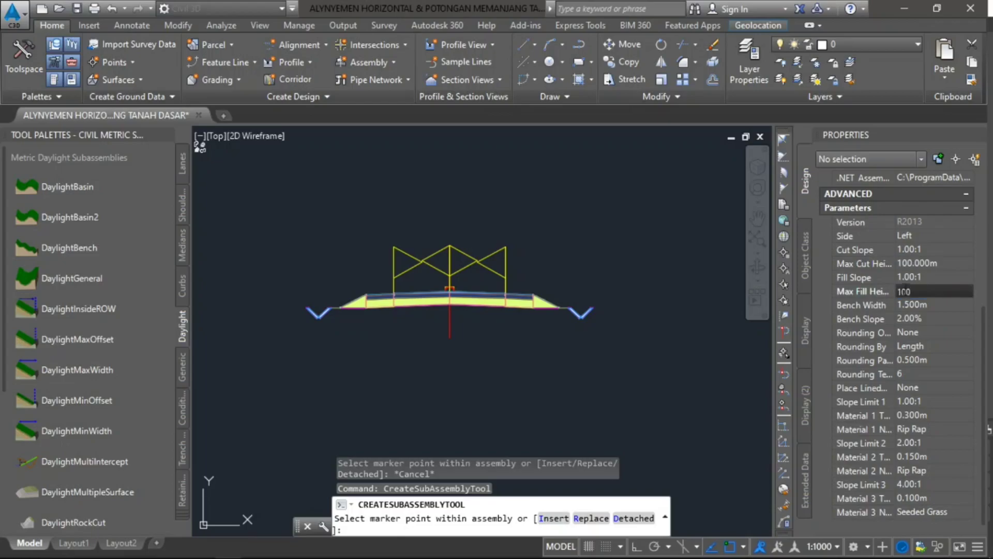
pyautogui.write('100')
pyautogui.click(865, 320)
pyautogui.click(866, 310)
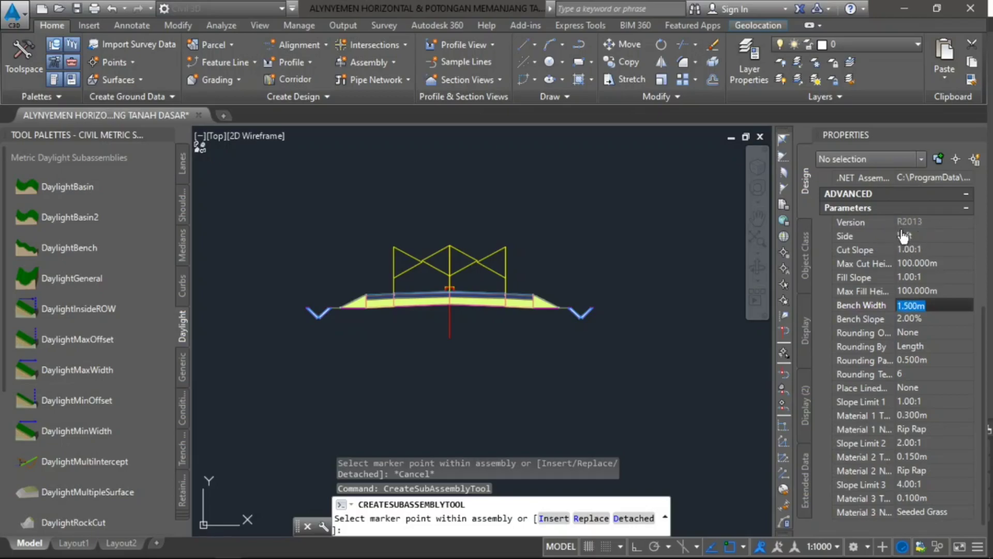
# Accept the 1.5 m bench width and attach the left DaylightBench at the outermost top marker of the left side ditch.
pyautogui.press('Return')
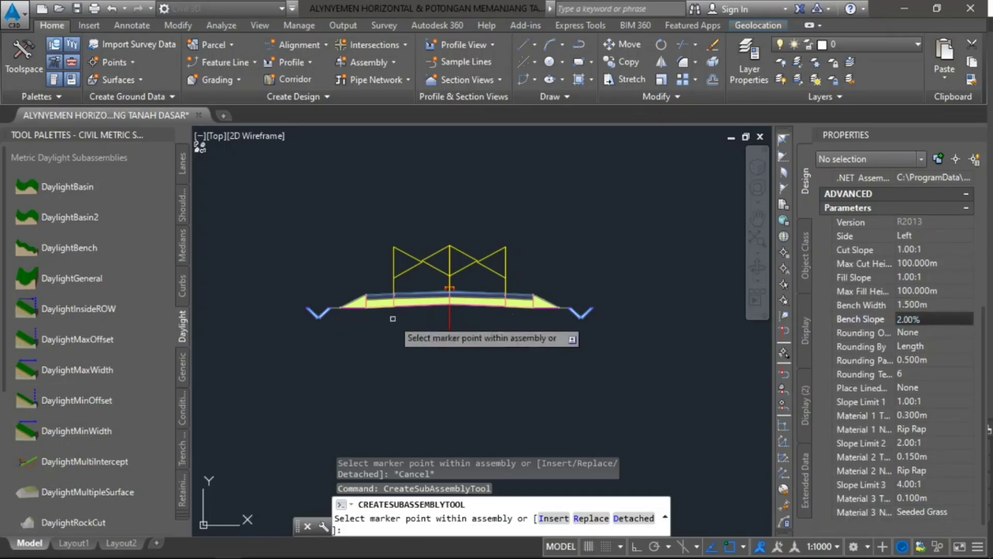
pyautogui.scroll(6, 291, 307)
pyautogui.scroll(8, 322, 298)
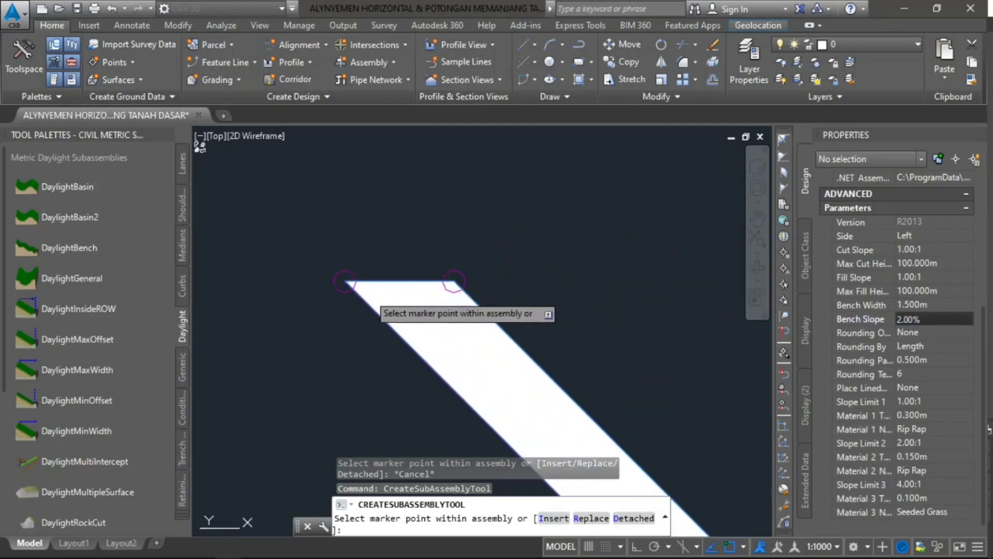
pyautogui.scroll(-8, 347, 269)
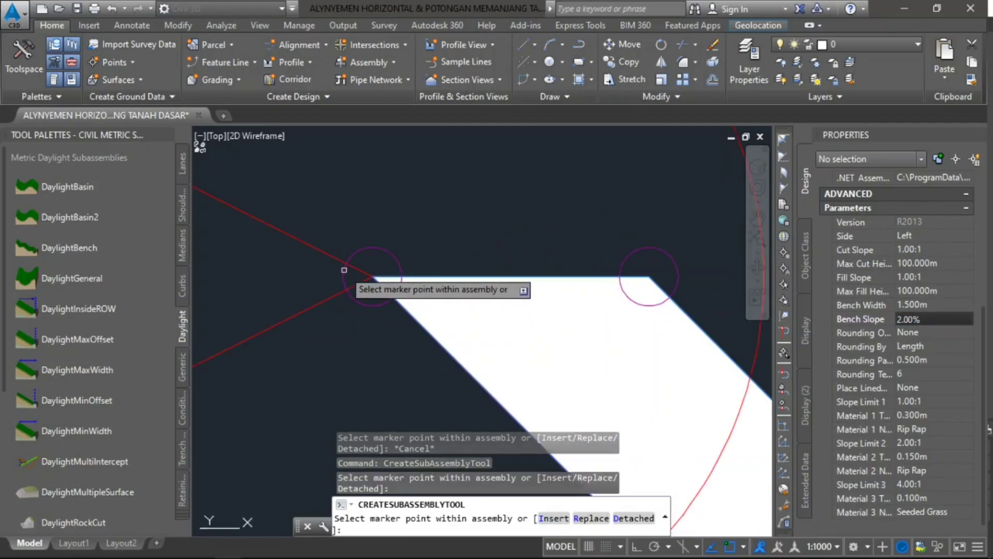
pyautogui.scroll(-8, 353, 236)
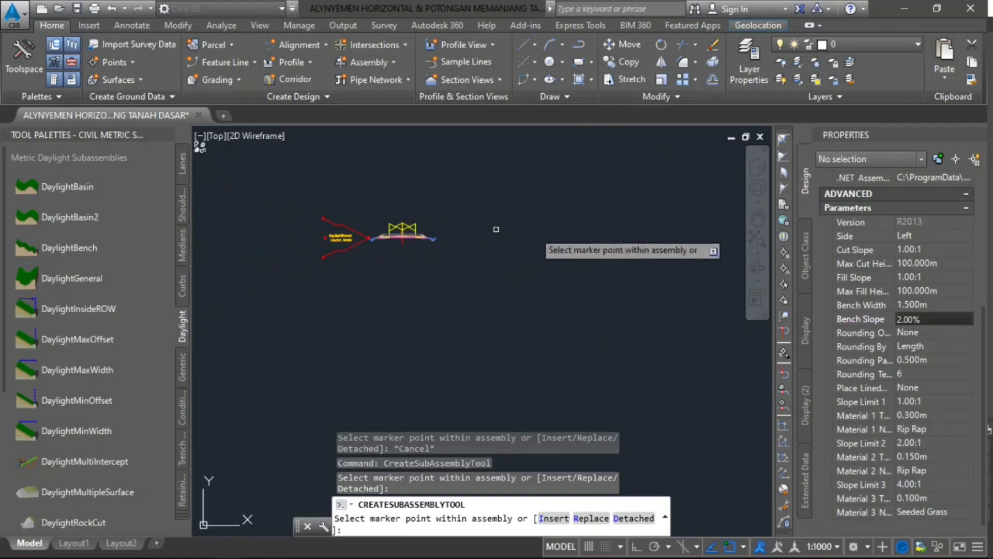
# Set the DaylightBench side to Right, attach it at the right side ditch's outermost top marker and end the command.
pyautogui.scroll(3, 941, 235)
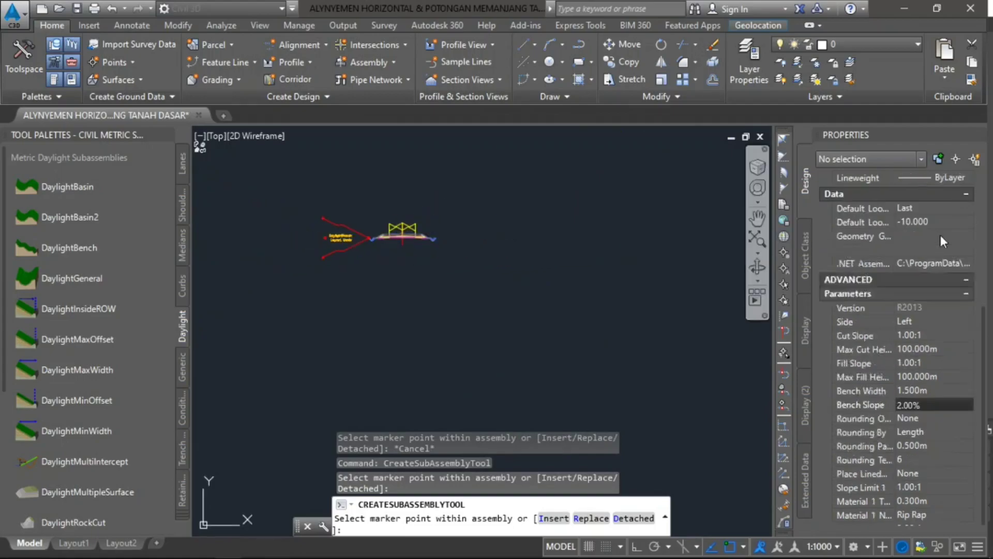
pyautogui.click(937, 322)
pyautogui.click(942, 321)
pyautogui.click(917, 335)
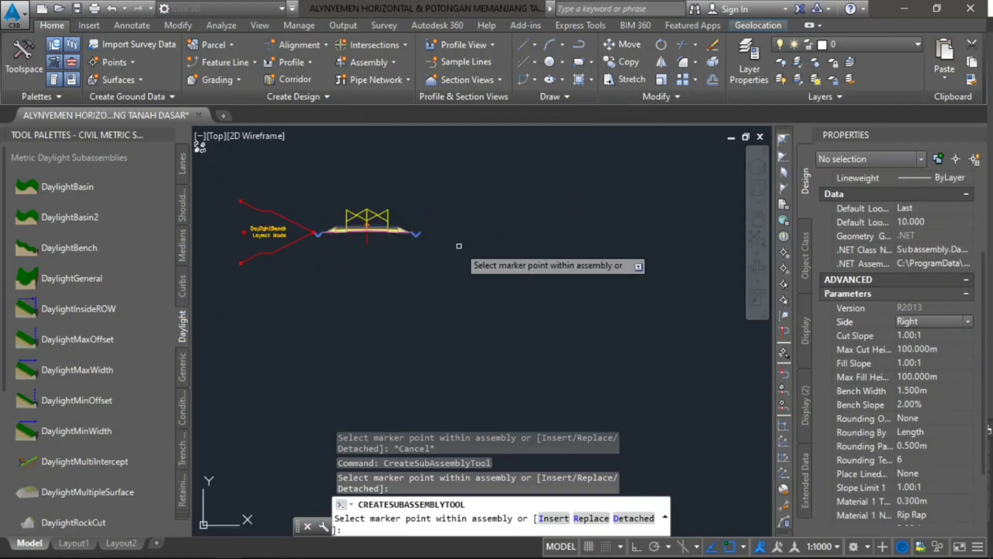
pyautogui.scroll(10, 400, 229)
pyautogui.scroll(6, 456, 275)
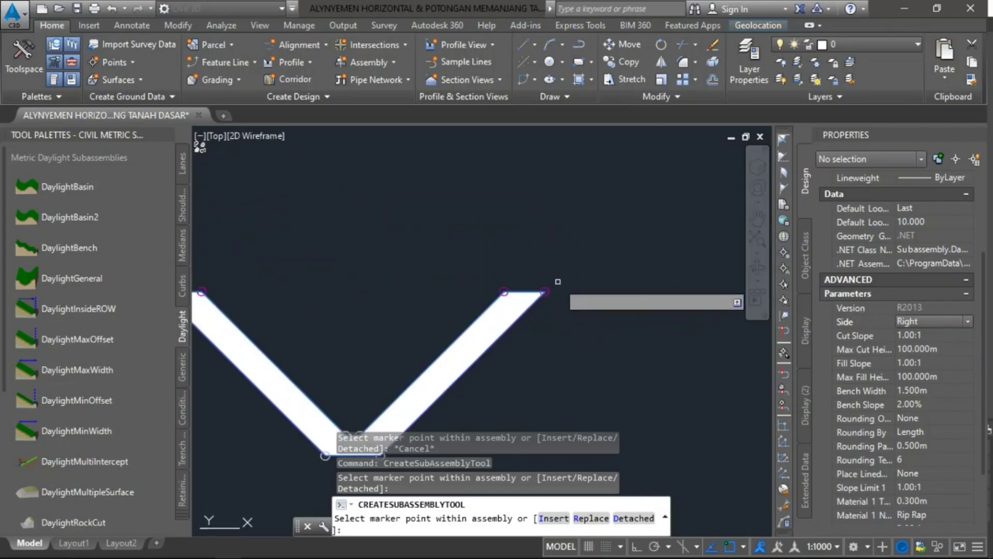
pyautogui.scroll(-10, 549, 295)
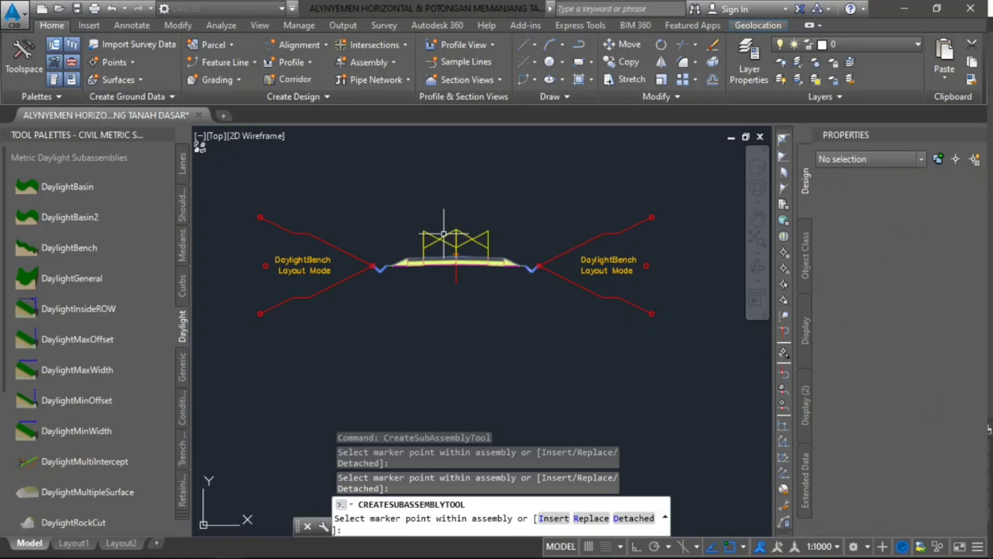
pyautogui.press('Escape')
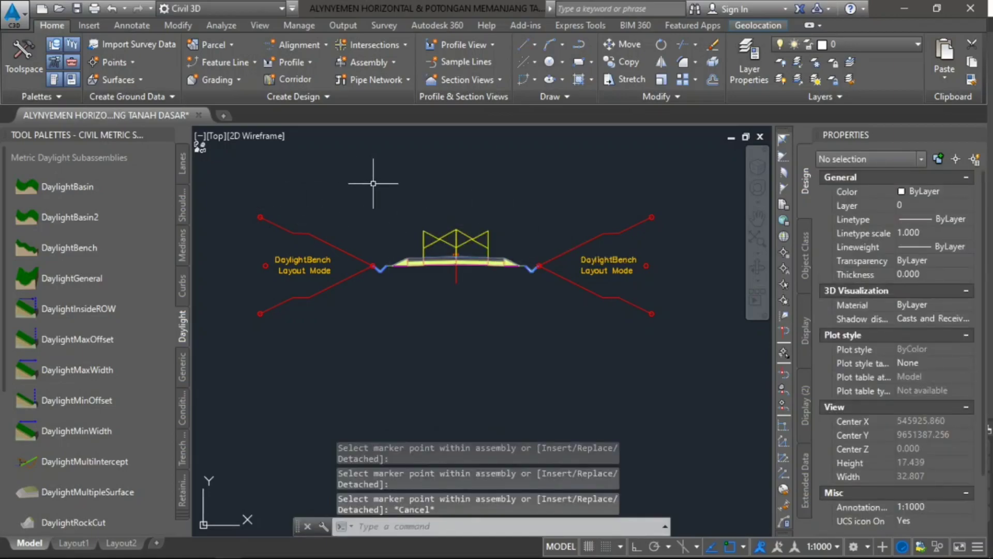
# Review the whole drawing and the completed "perencanaan jalan" assembly with its daylight benches on both sides.
pyautogui.scroll(-3, 377, 191)
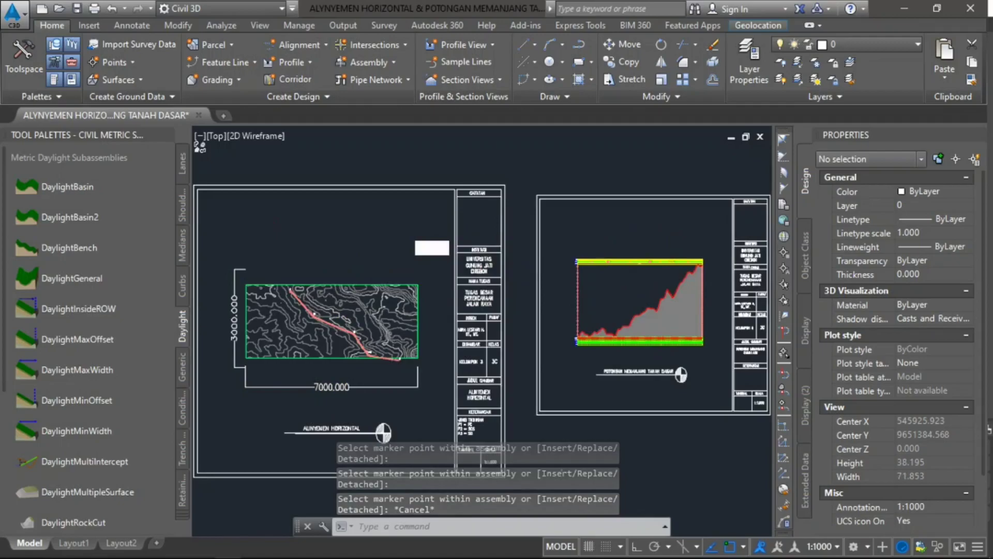
pyautogui.scroll(-5, 530, 332)
pyautogui.scroll(7, 523, 363)
pyautogui.scroll(8, 618, 265)
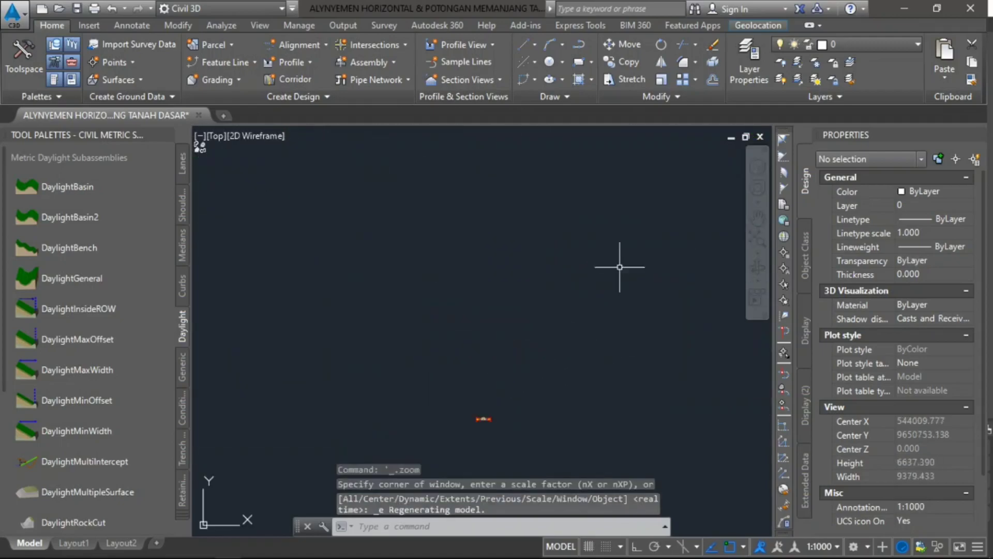
pyautogui.scroll(10, 466, 388)
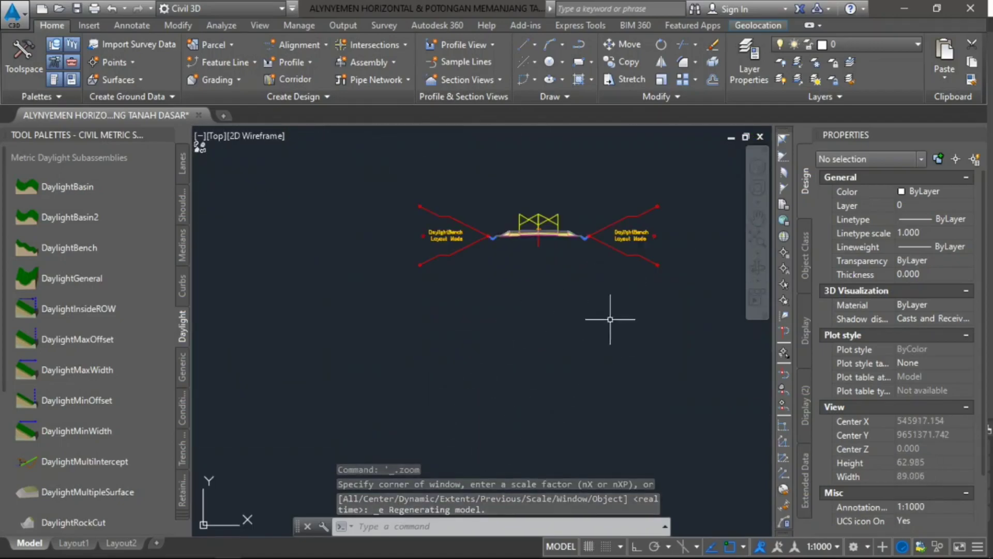
pyautogui.scroll(2, 582, 163)
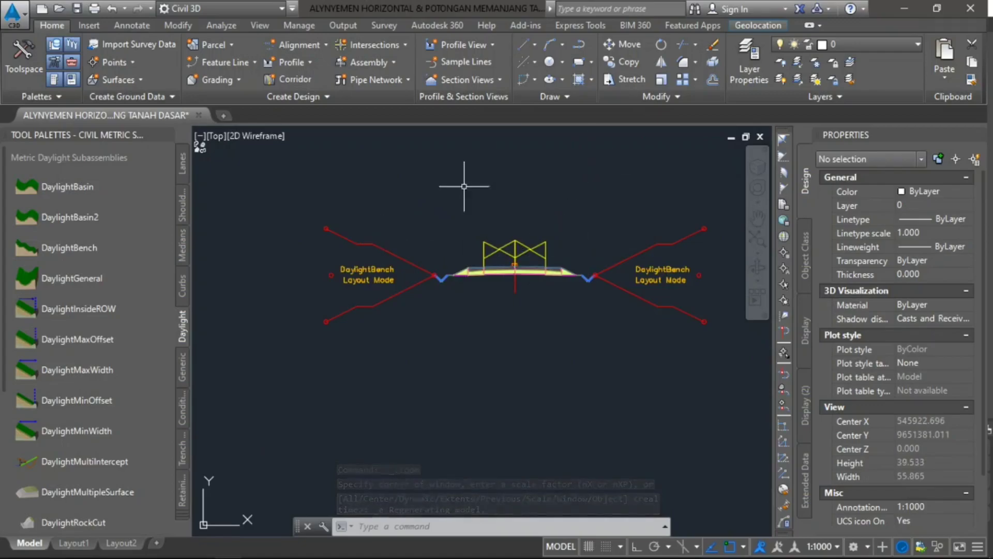
pyautogui.moveTo(481, 248)
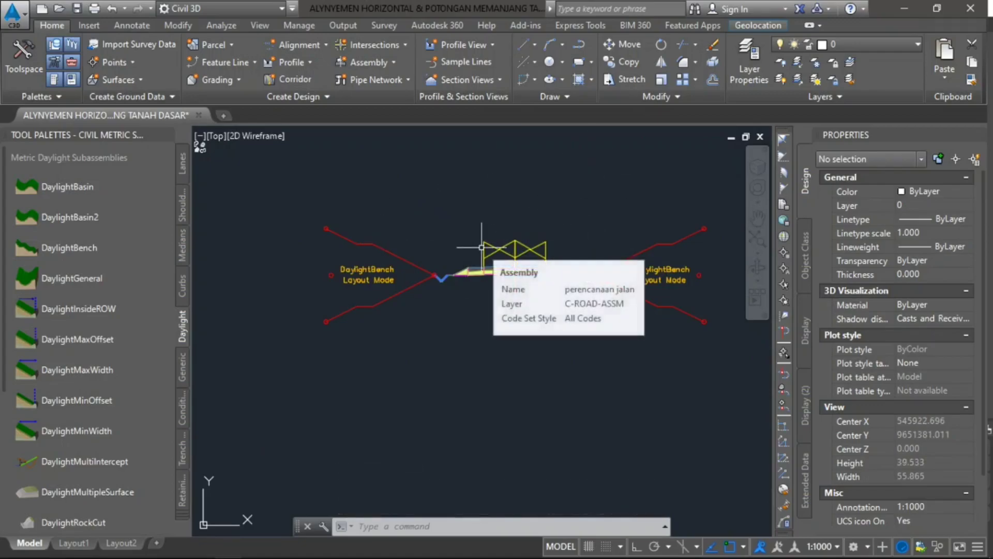